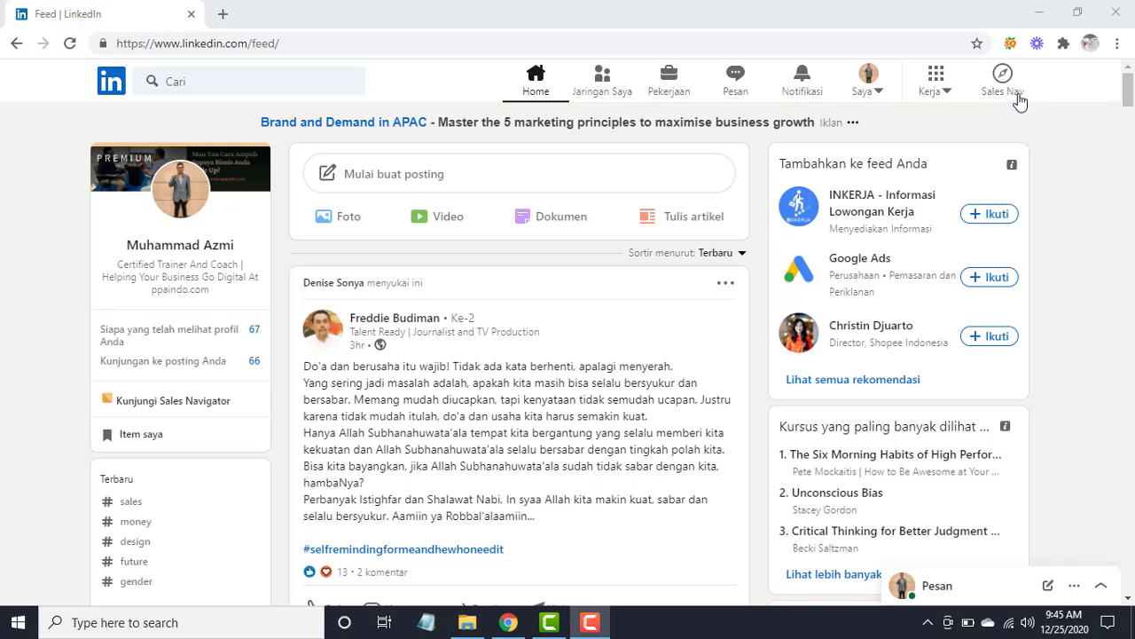
- Start creating a new LinkedIn company page of the small business type (Usaha kecil)
left_click(943, 94)
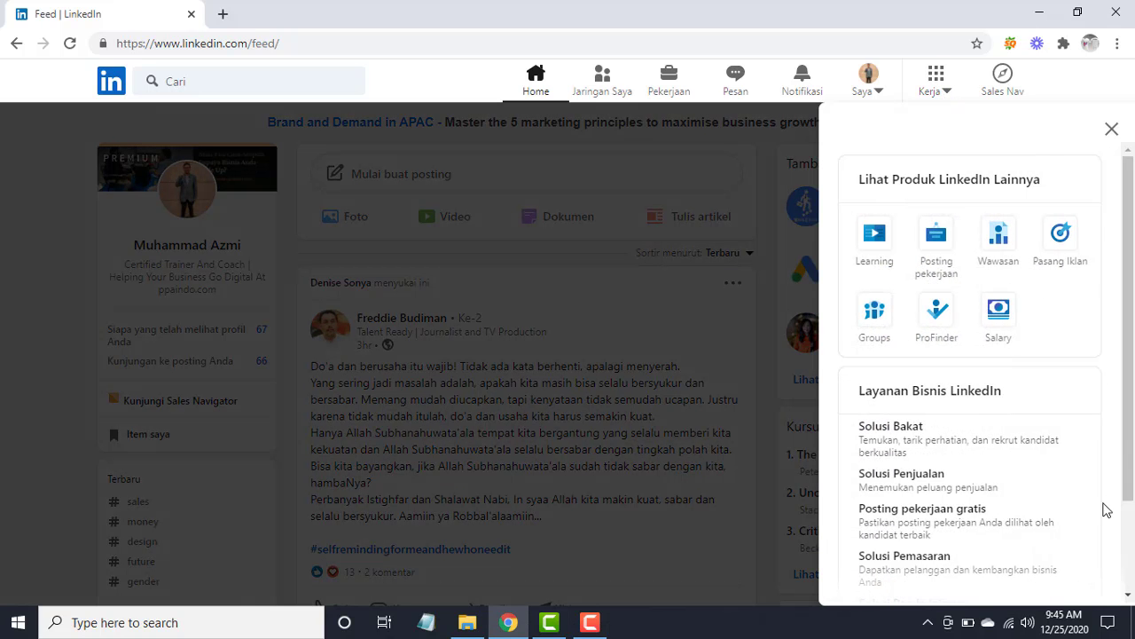
scroll(1132, 532, "down", 2)
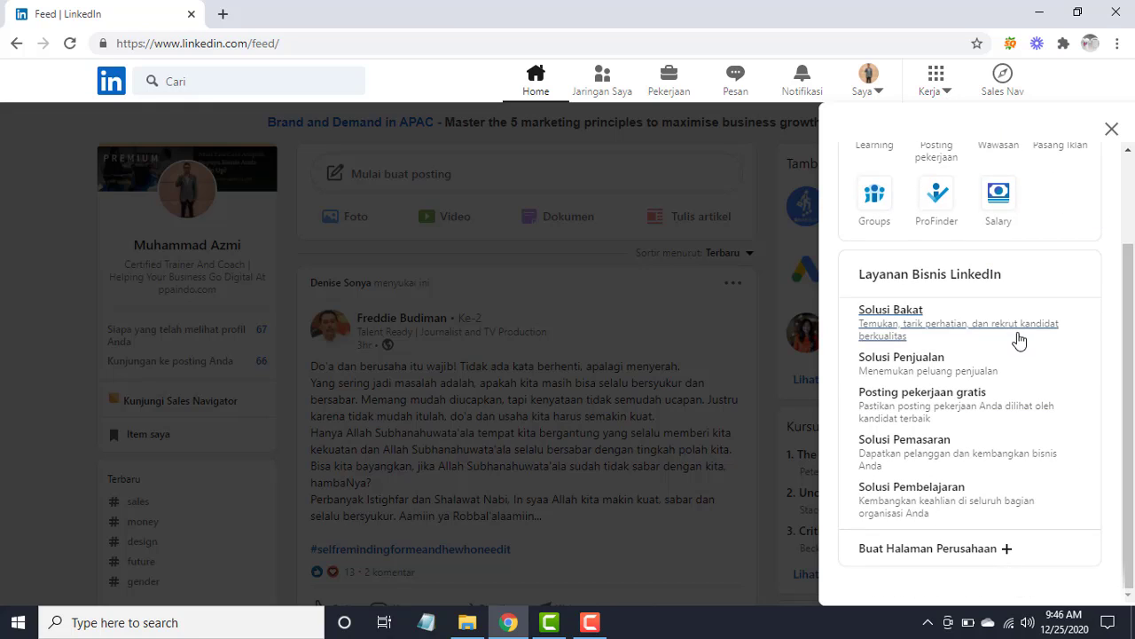
left_click(927, 549)
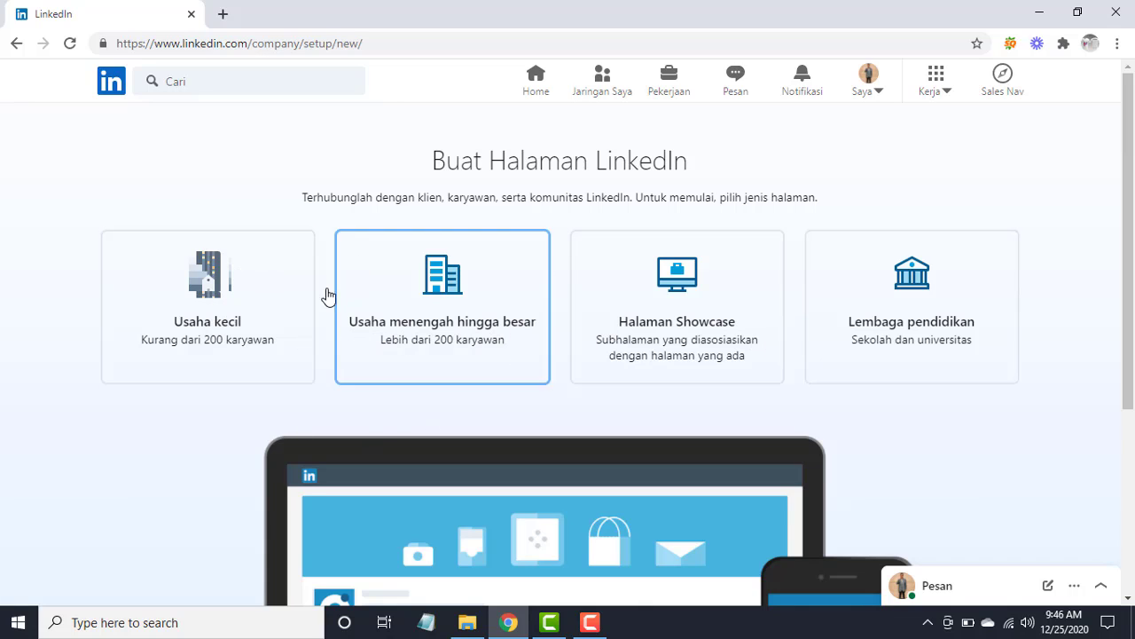
left_click(228, 321)
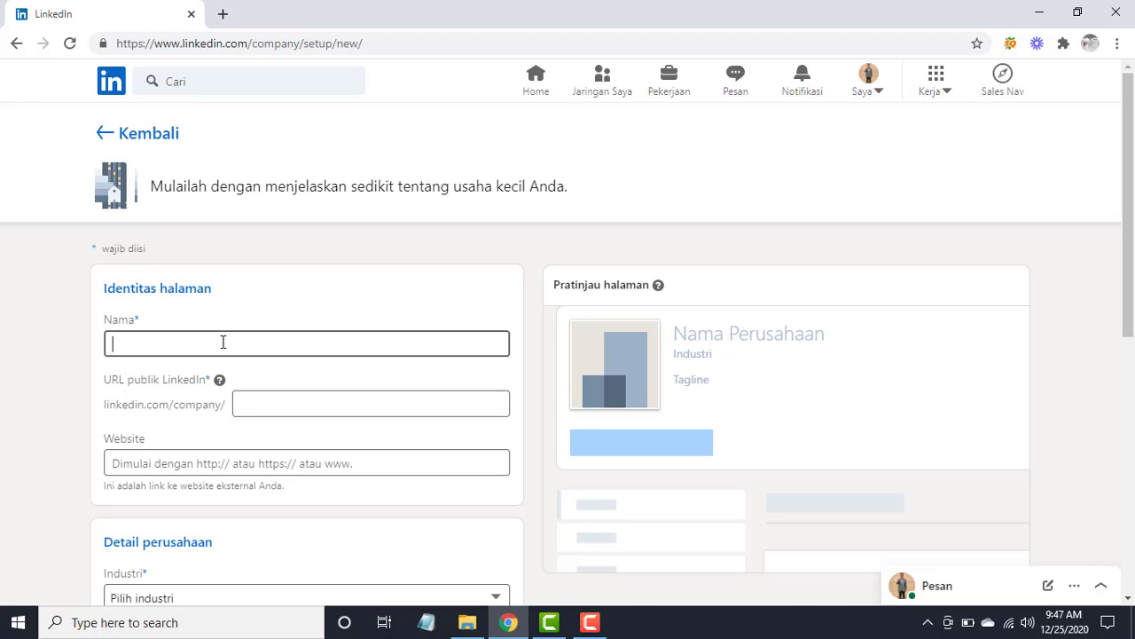
- Enter People Power Academy as the page name
type("Pe")
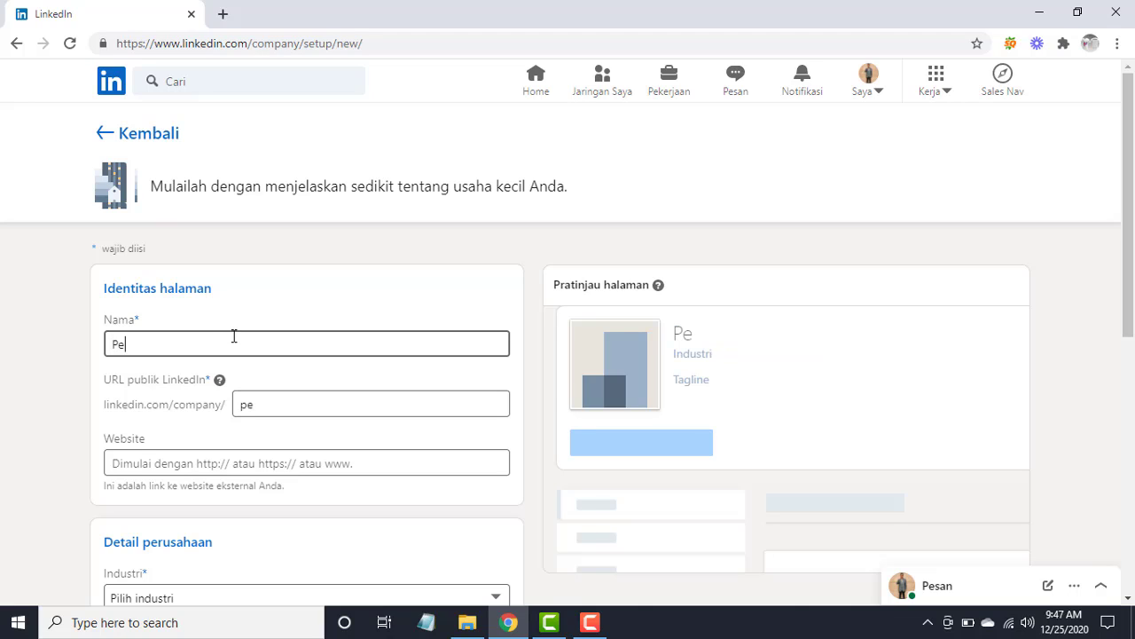
type("ople Pow")
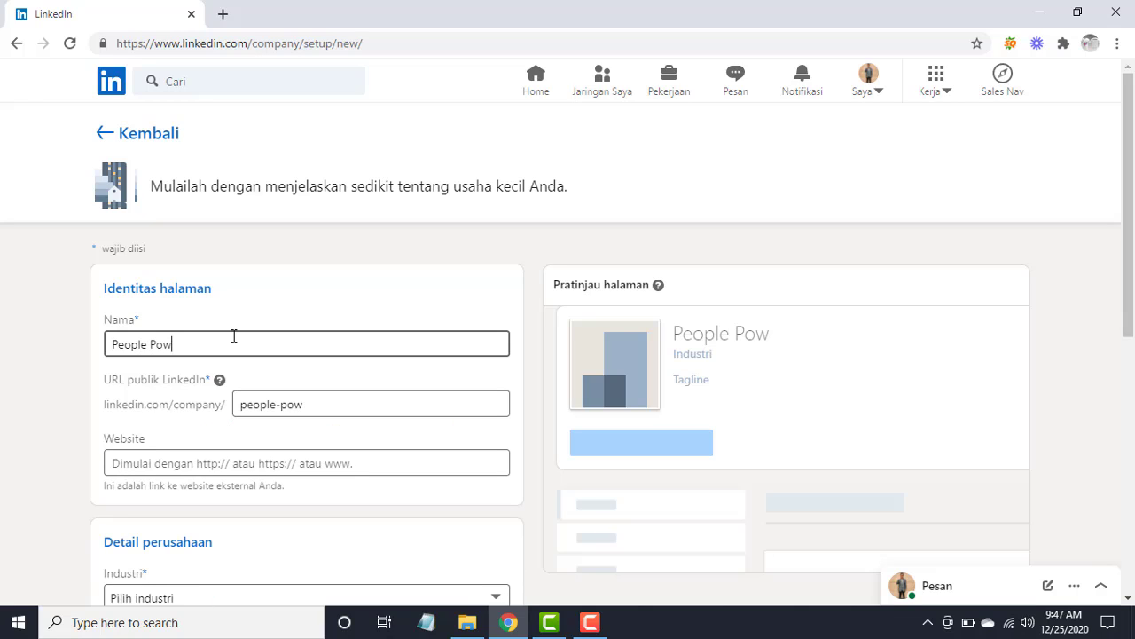
type("er Acadm")
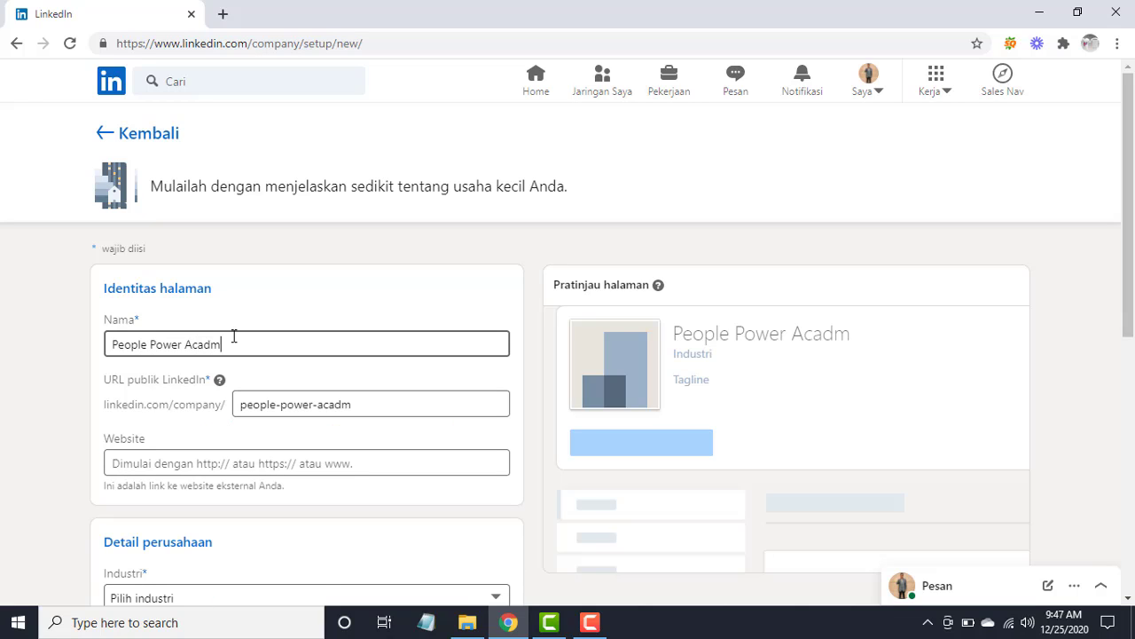
key("BackSpace")
type("emy")
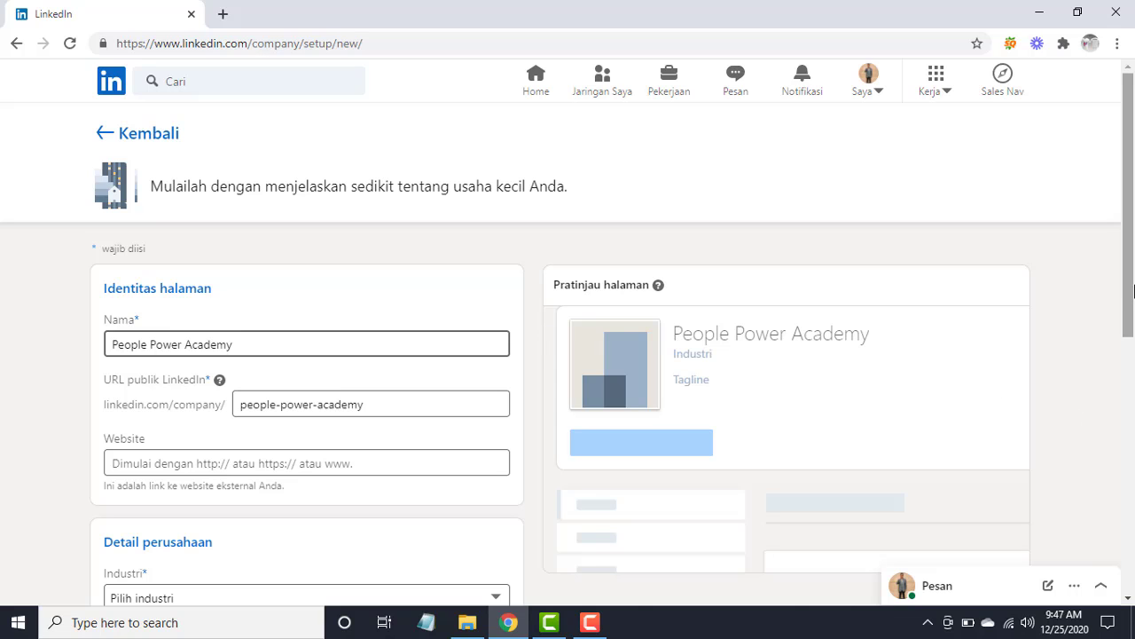
scroll(1133, 297, "down", 1)
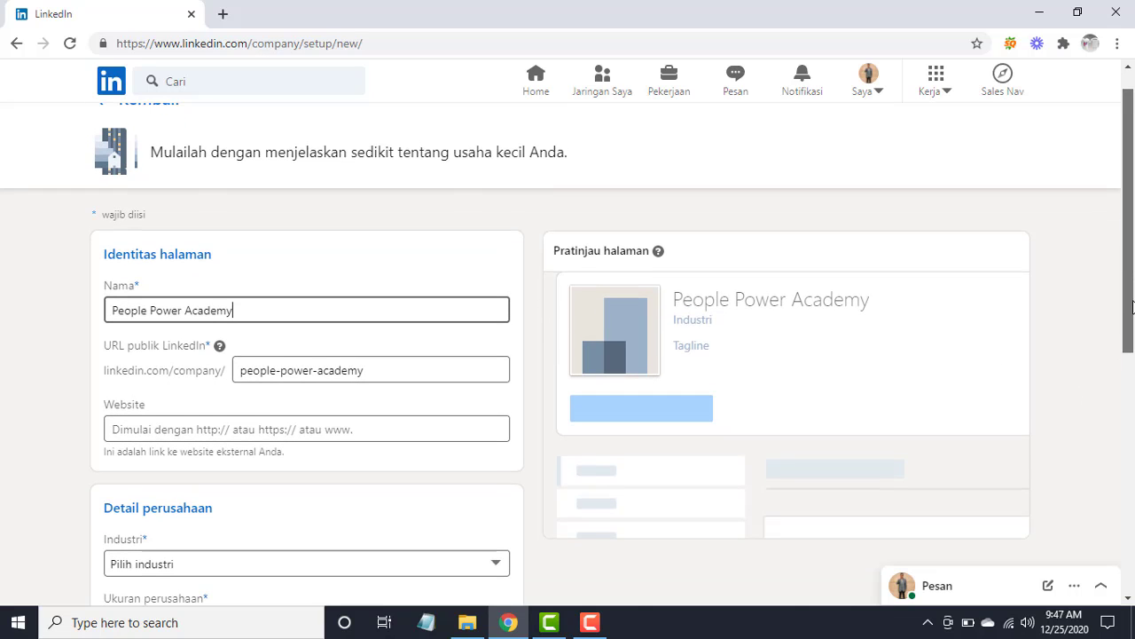
scroll(1133, 307, "down", 2)
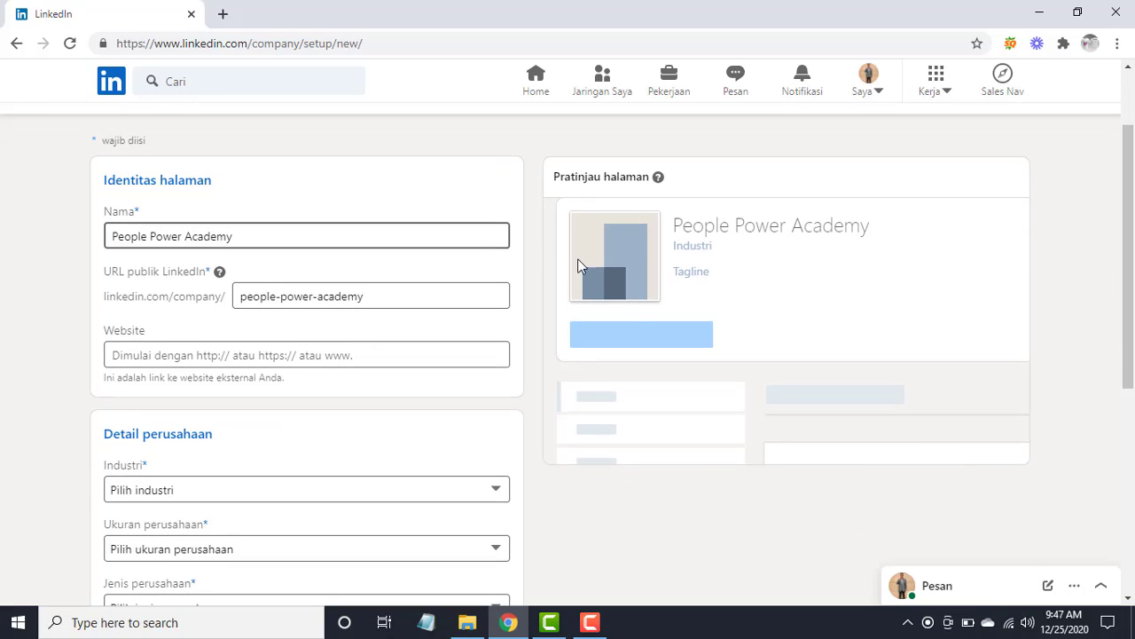
left_click(375, 354)
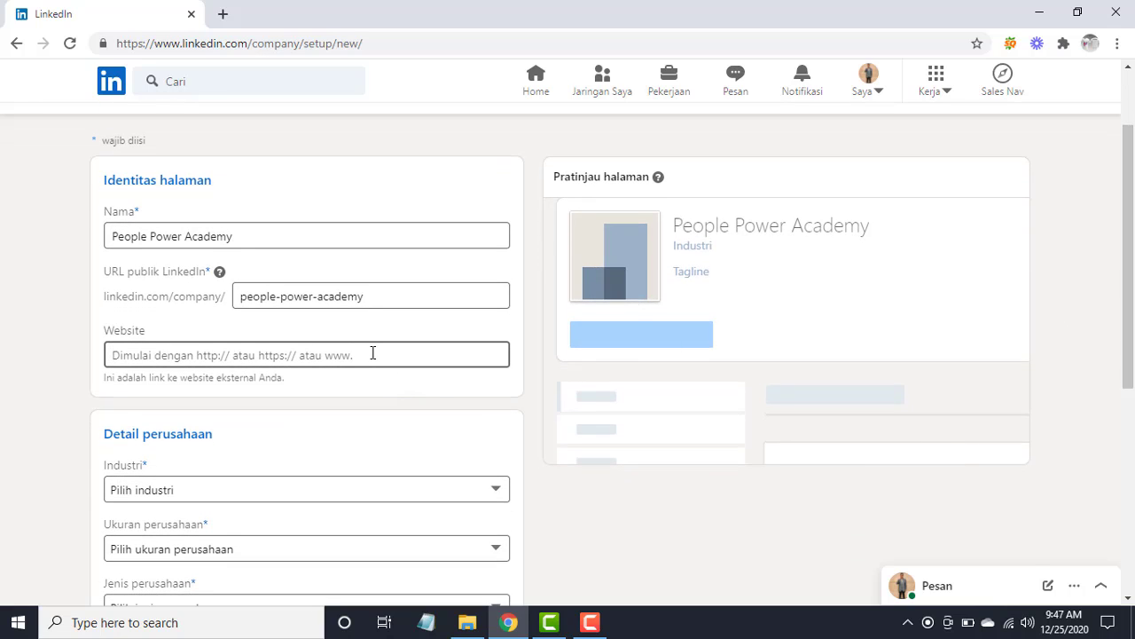
type("www.p")
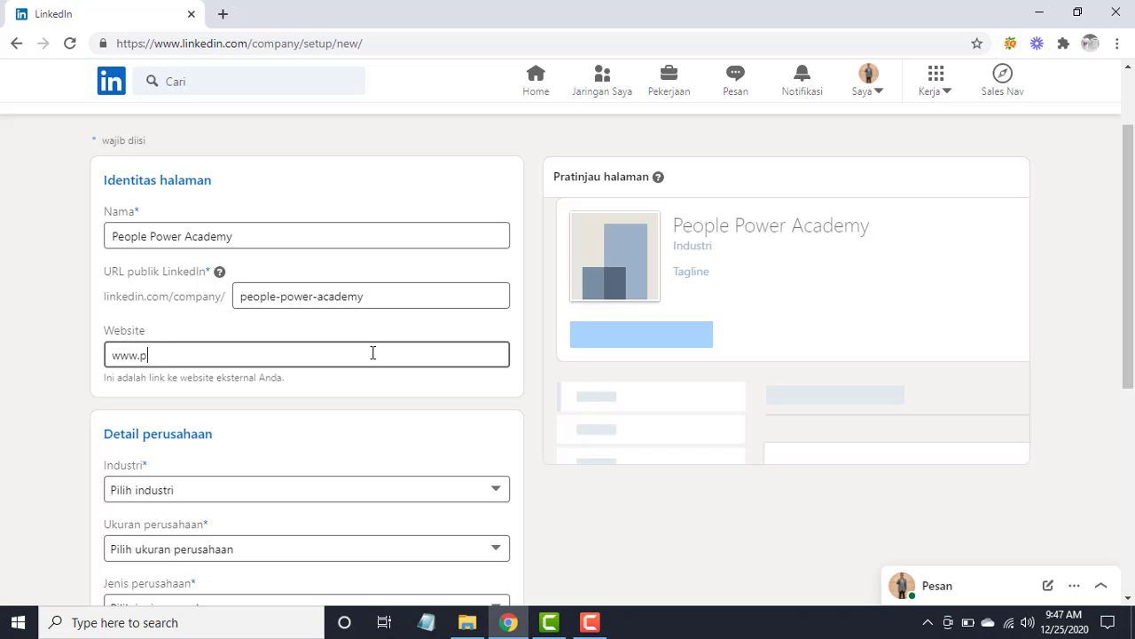
type("paindo.com")
- Set the company's industry to Training dan Bimbingan Profesional
left_click(338, 493)
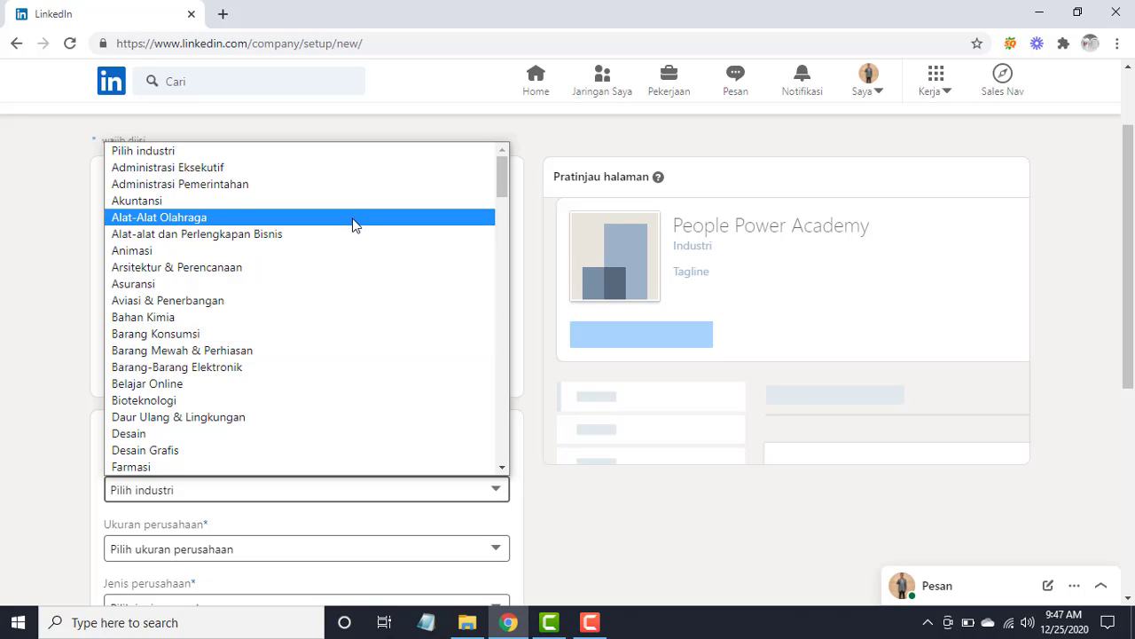
left_click_drag(501, 192, 510, 484)
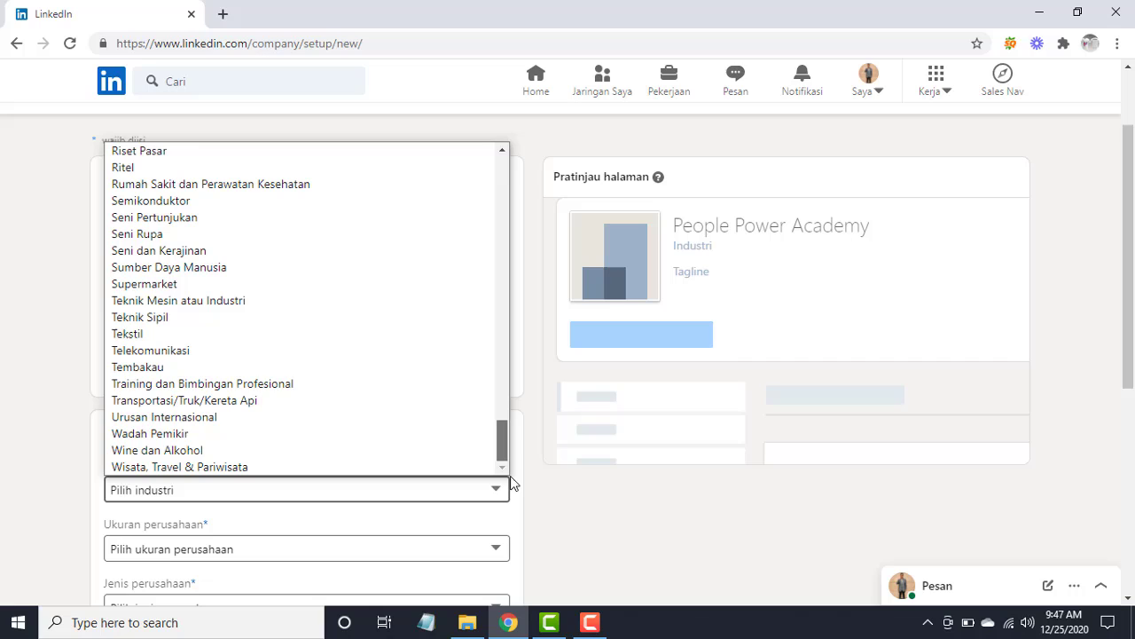
left_click(378, 383)
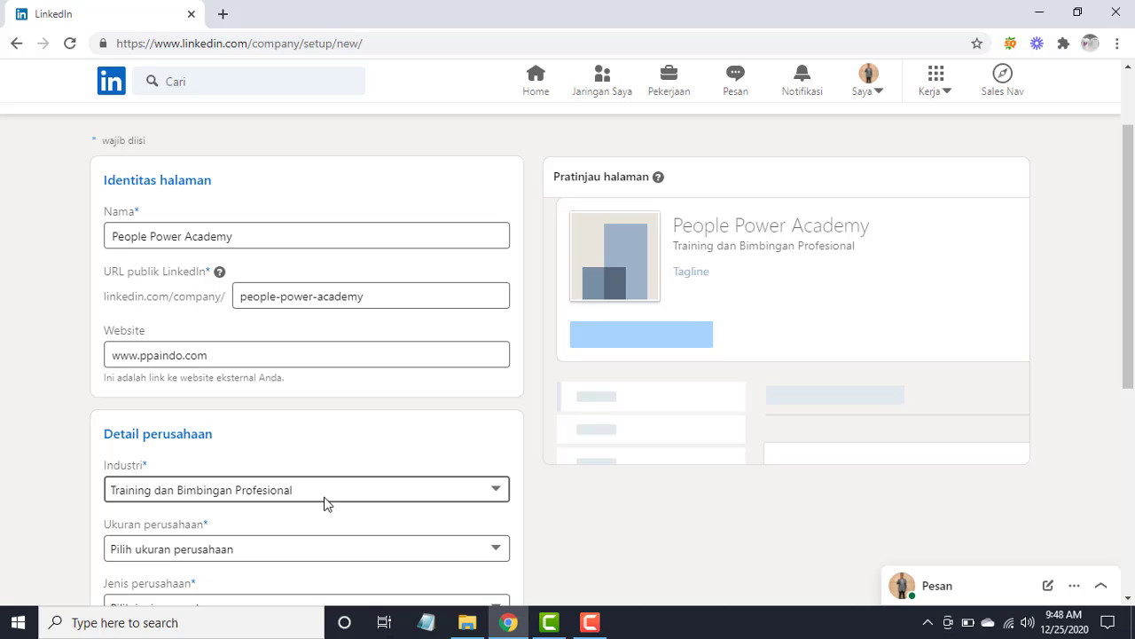
- Set the company size to 2–10 karyawan and the company type to Perusahaan perseorangan
scroll(1133, 330, "down", 1)
scroll(1133, 330, "down", 3)
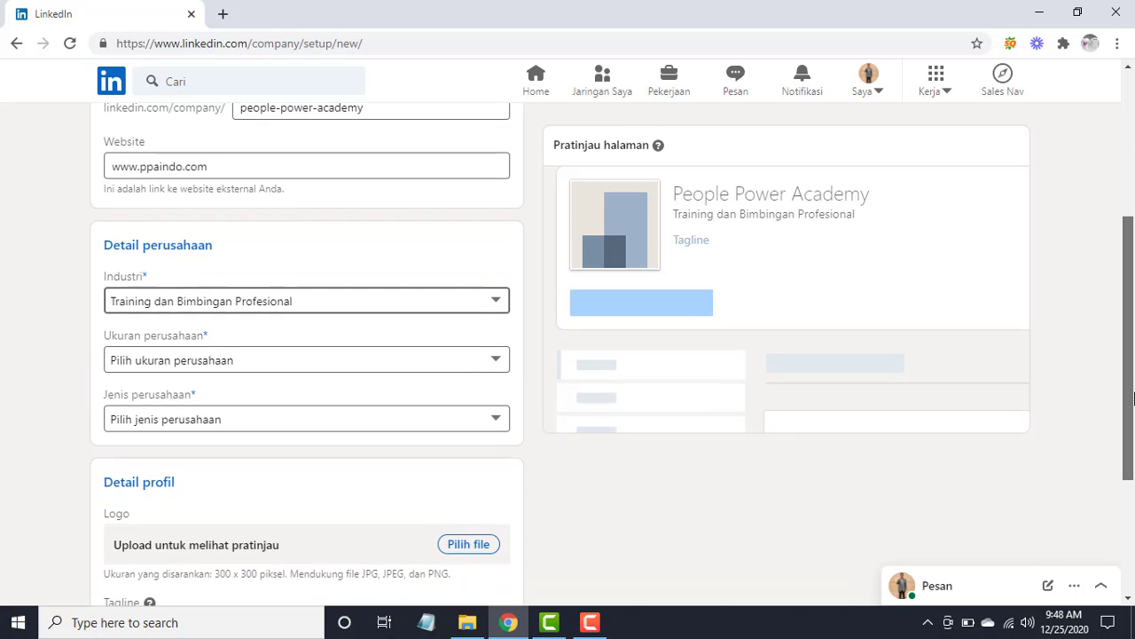
scroll(521, 333, "up", 1)
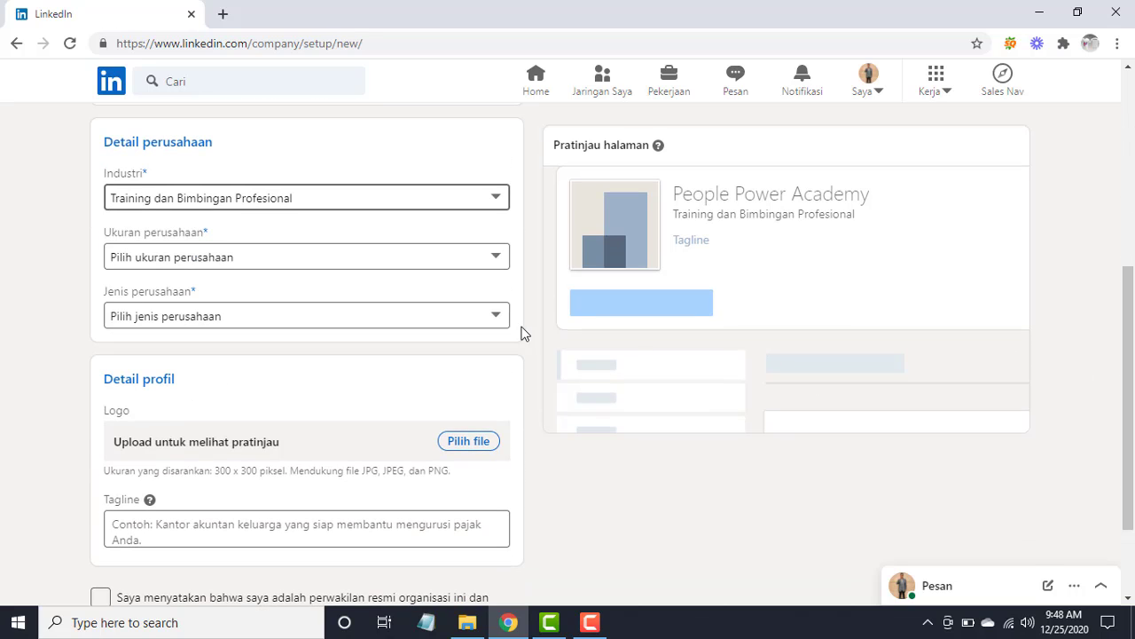
left_click(470, 264)
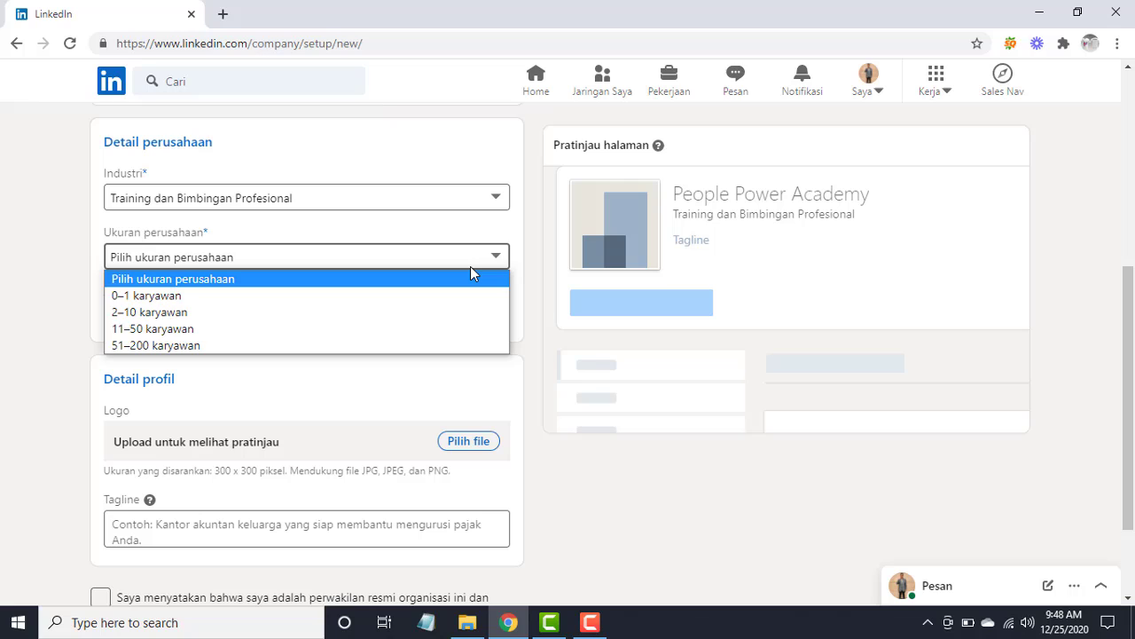
left_click(448, 320)
left_click(339, 316)
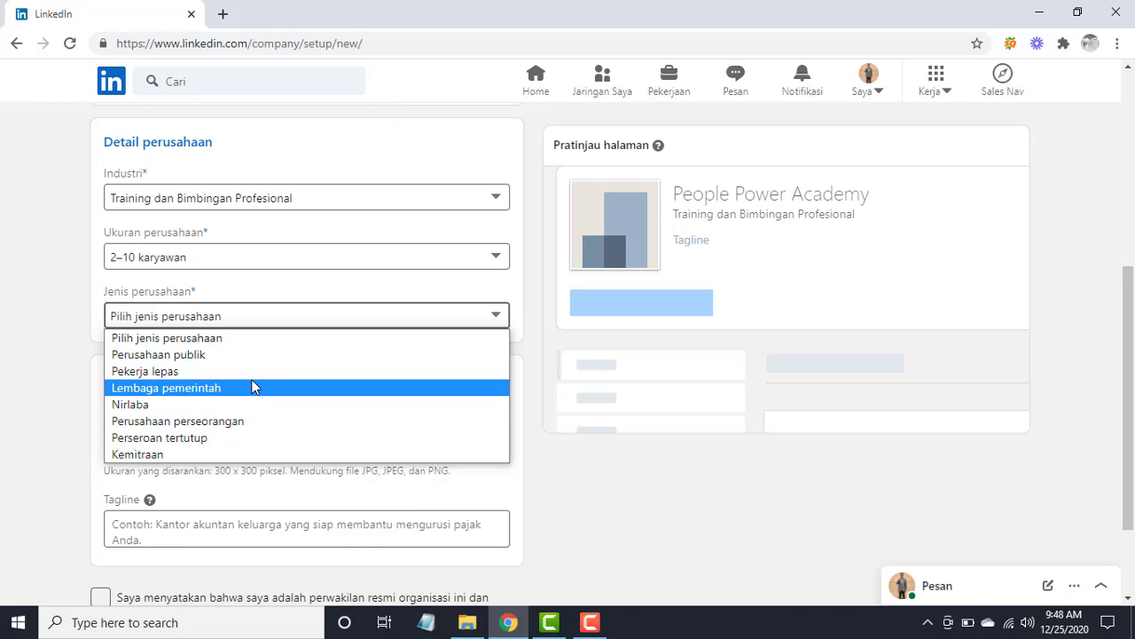
left_click(240, 426)
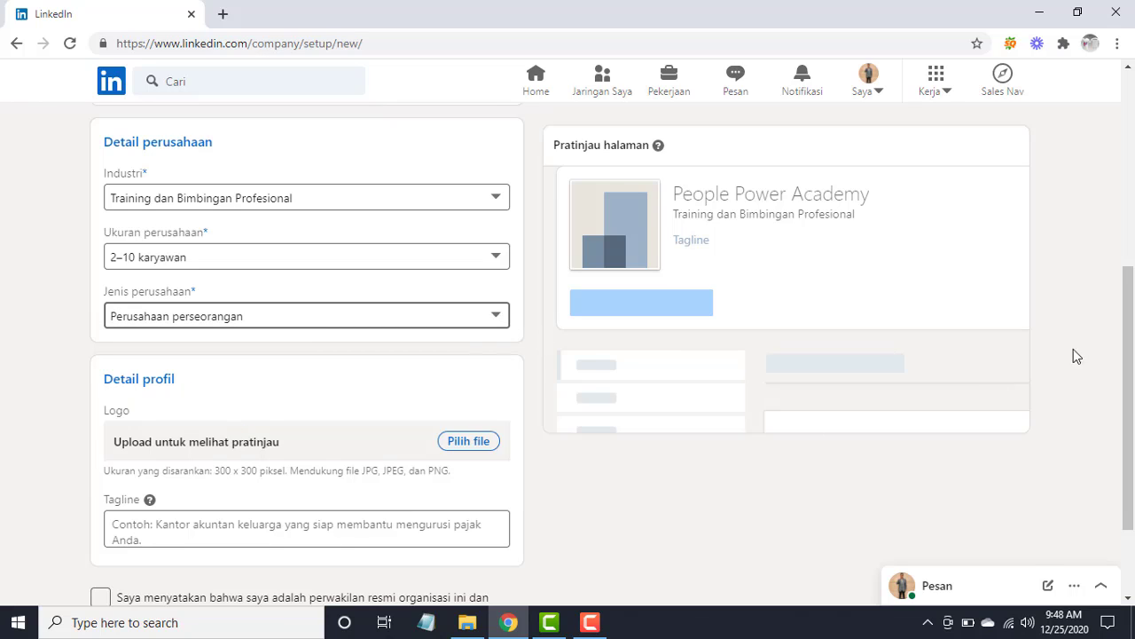
- Start choosing a logo file for the page and open the PPA folder on New Volume (D:)
left_click_drag(1128, 362, 1130, 444)
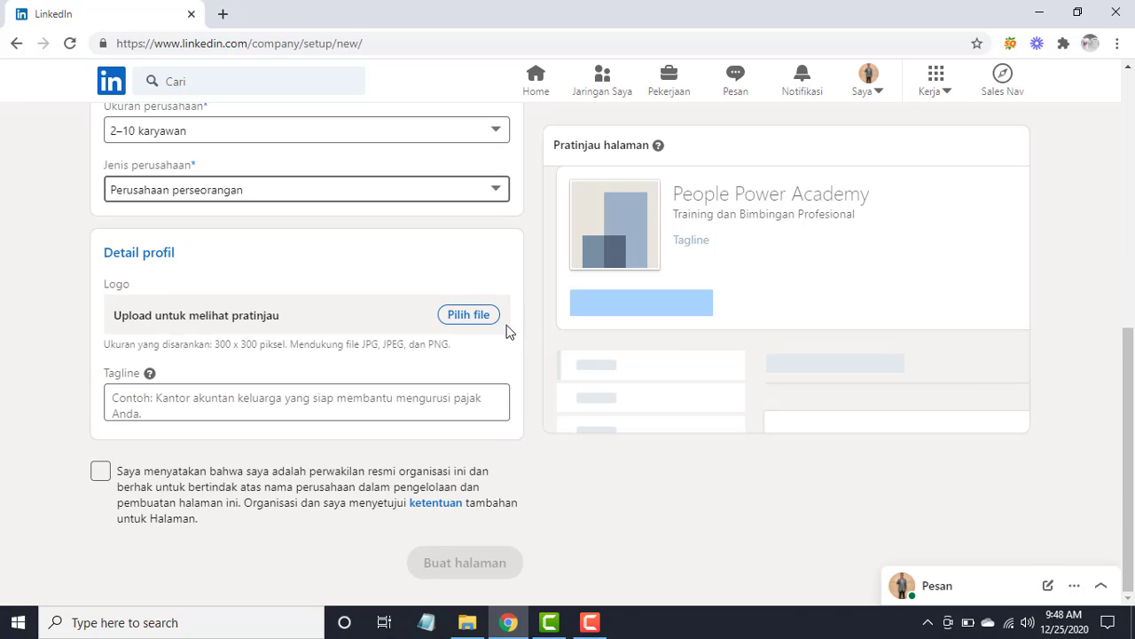
left_click(473, 318)
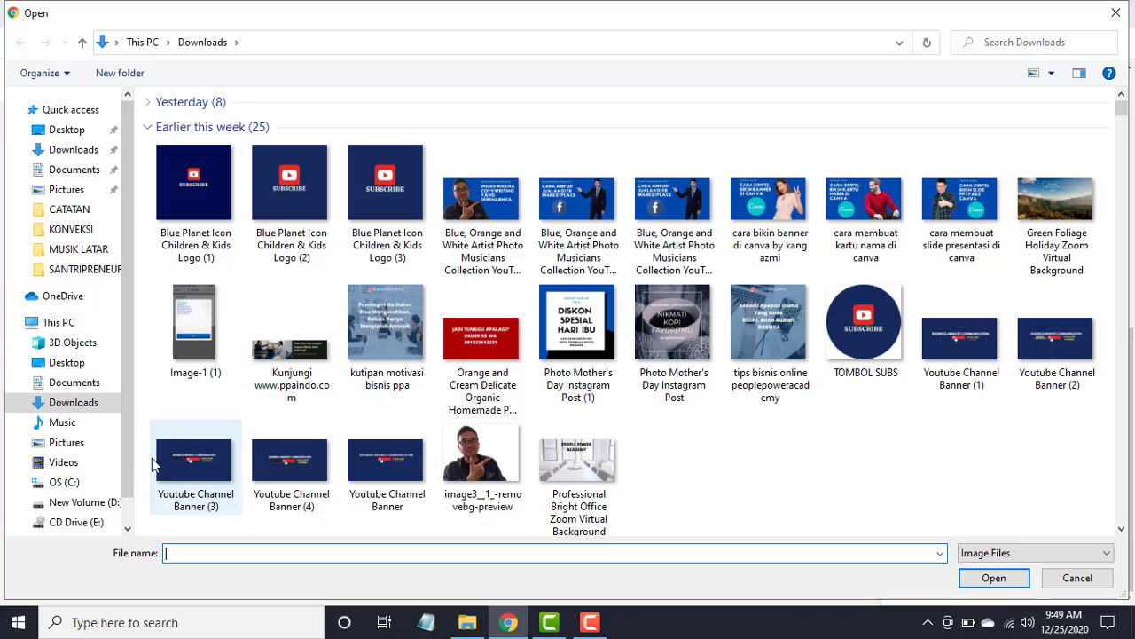
left_click(96, 503)
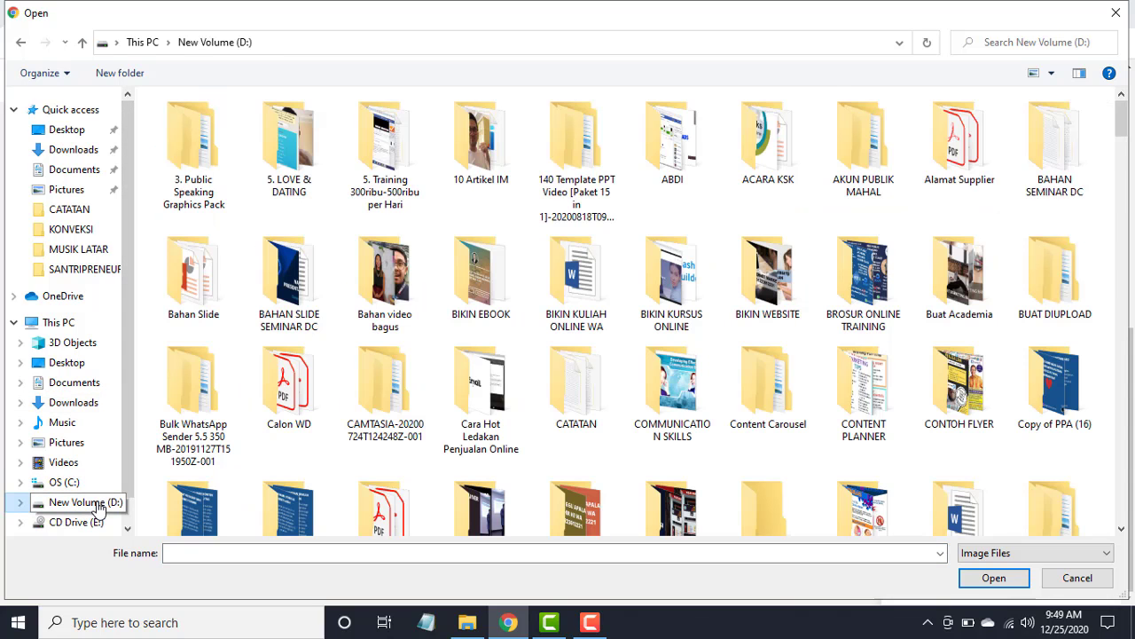
left_click(765, 433)
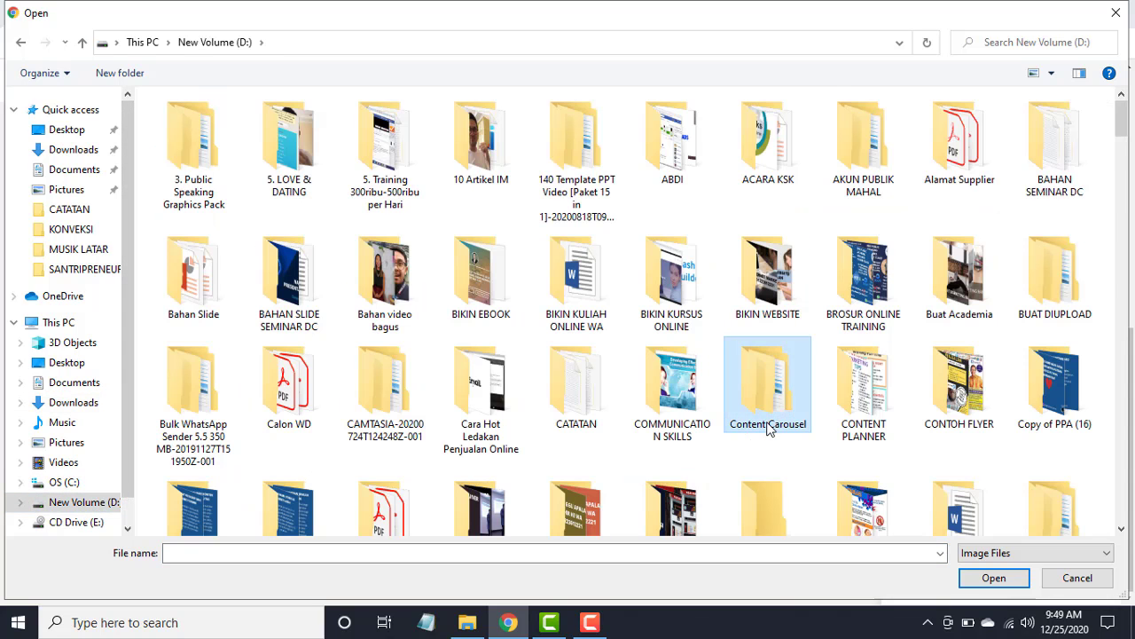
key("p")
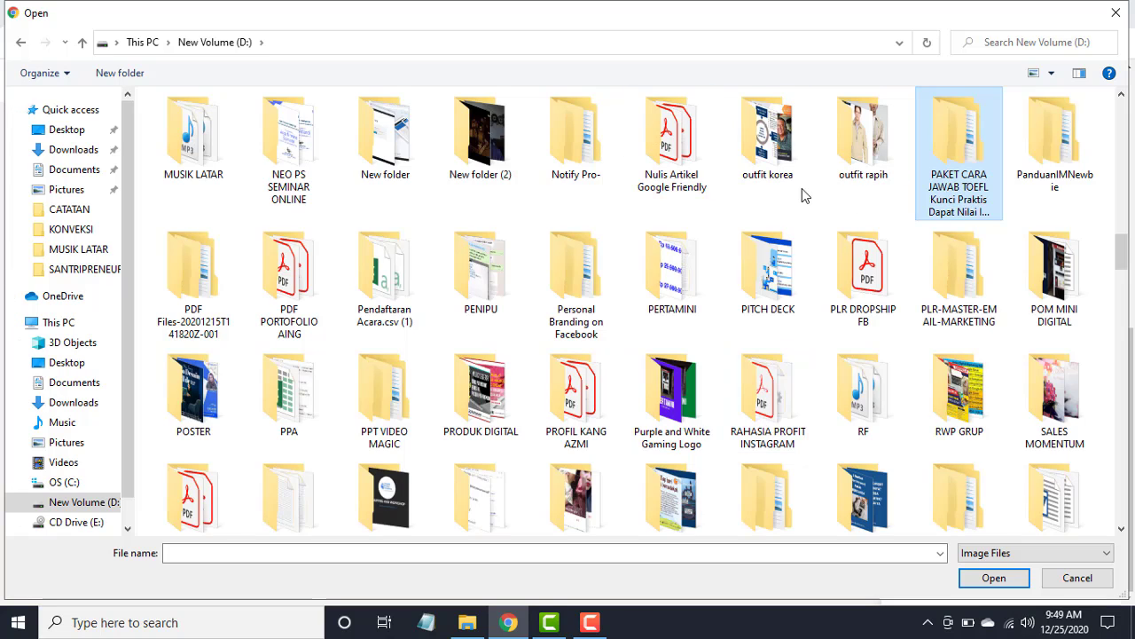
double_click(297, 401)
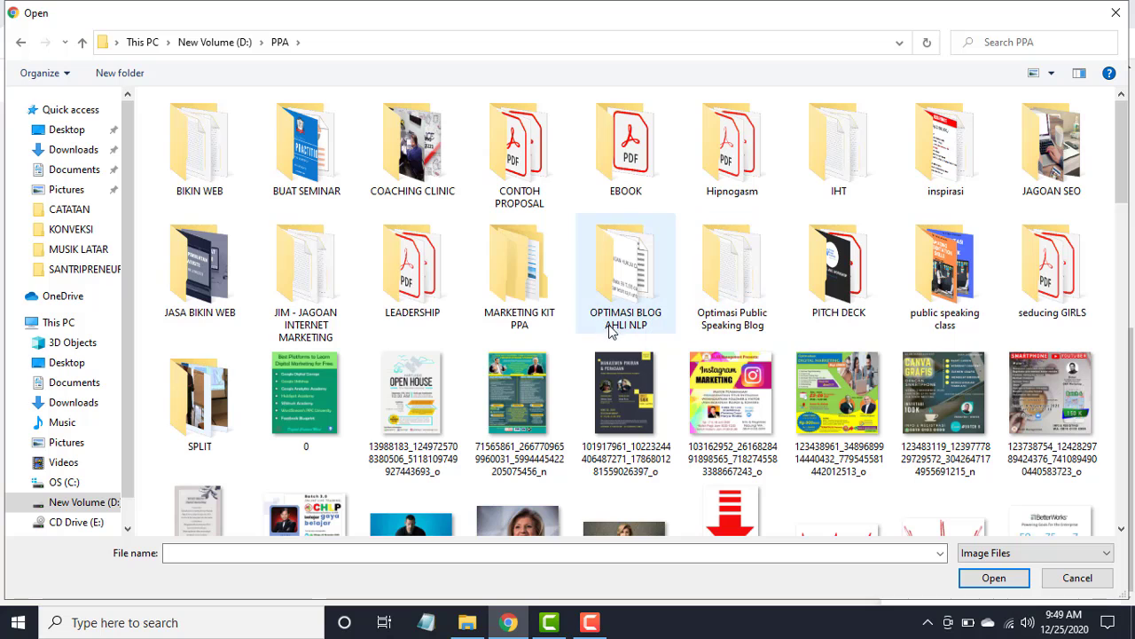
- Look through the files and subfolders of the PPA folder for the company logo
left_click(578, 289)
key("Down")
key("Down")
key("Down")
key("Down")
key("Down")
key("Down")
key("Down")
key("Down")
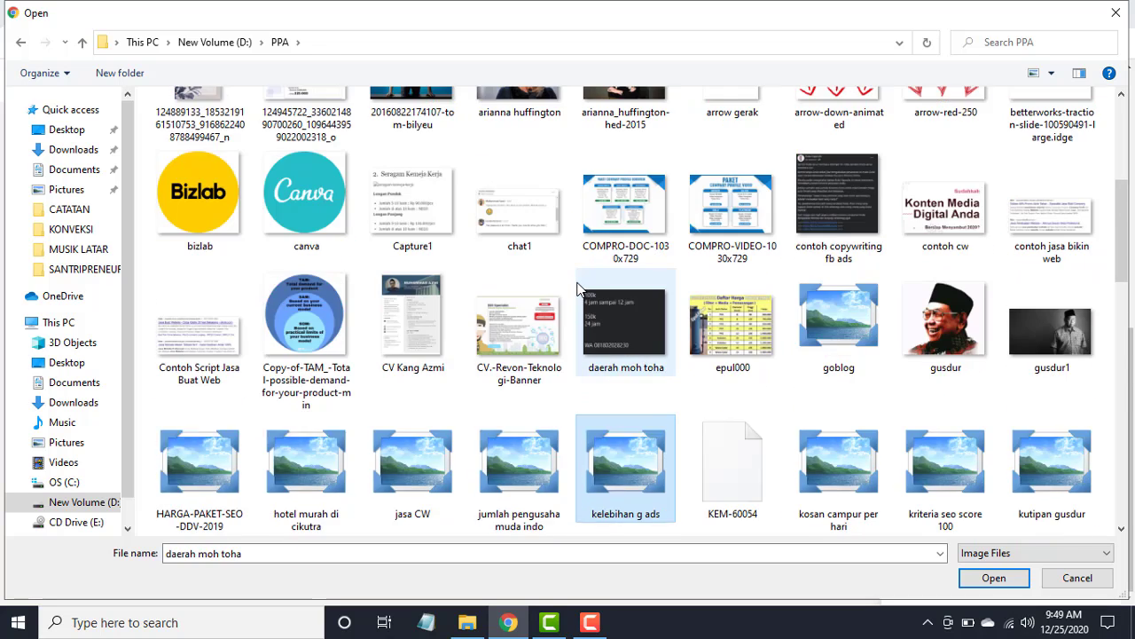
key("Down")
key("Down")
key("Down")
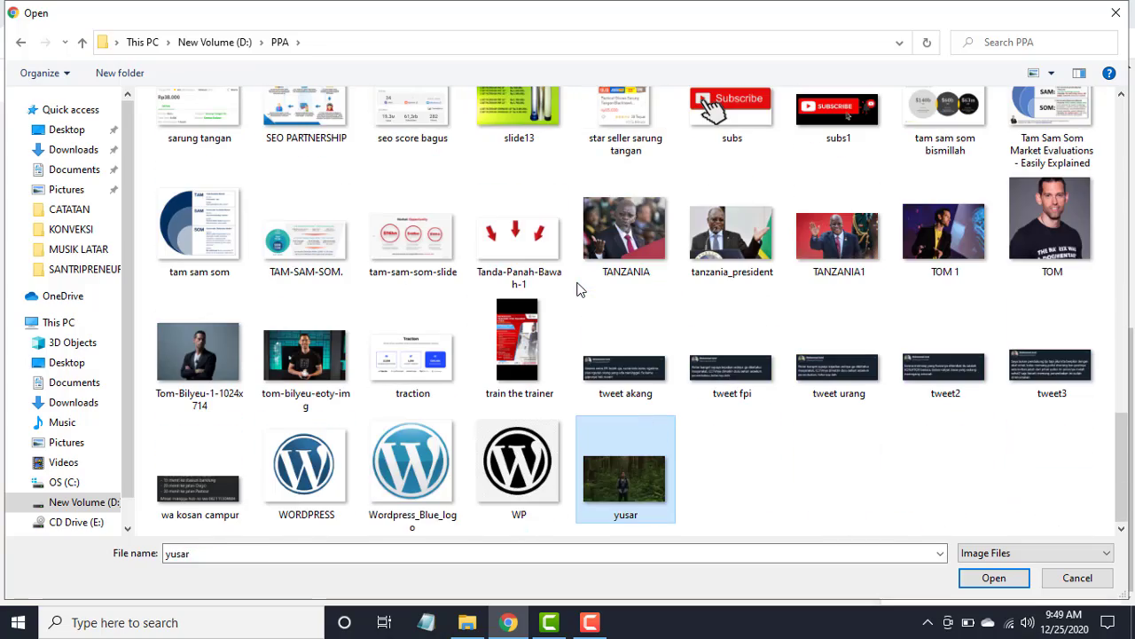
key("Up")
key("Up")
key("Up")
key("Up")
key("Up")
key("Up")
key("Up")
key("Up")
key("Up")
key("Up")
key("Up")
key("Up")
key("Up")
key("Up")
key("Up")
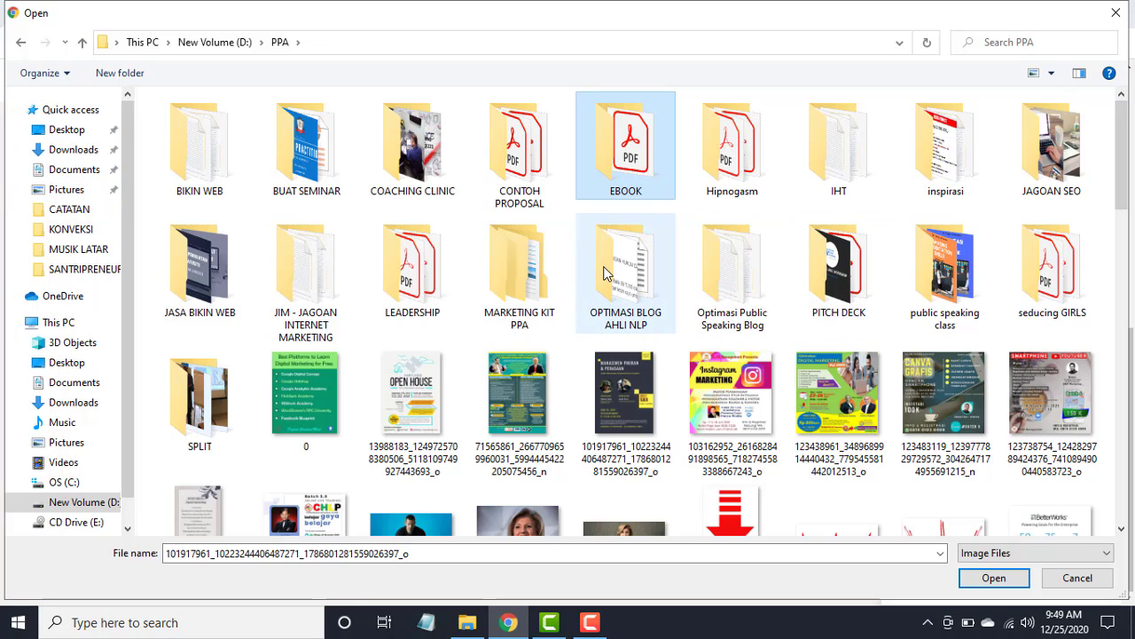
- Upload the image ppa logo bulat from the Optimasi Public Speaking Blog folder as the page logo
left_click(751, 299)
double_click(751, 299)
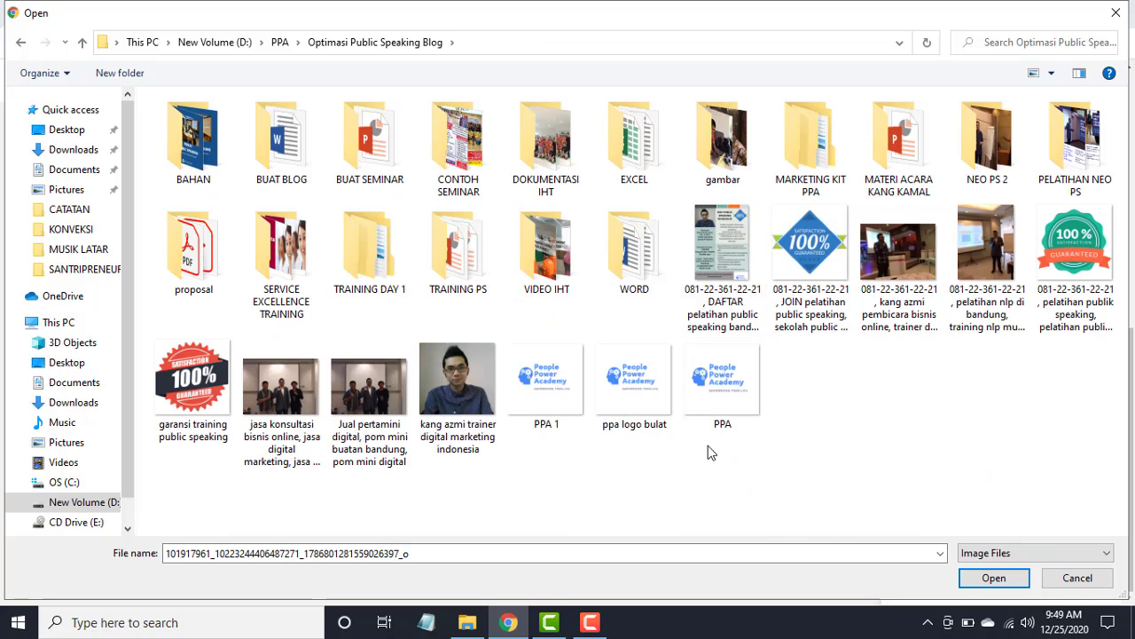
double_click(632, 379)
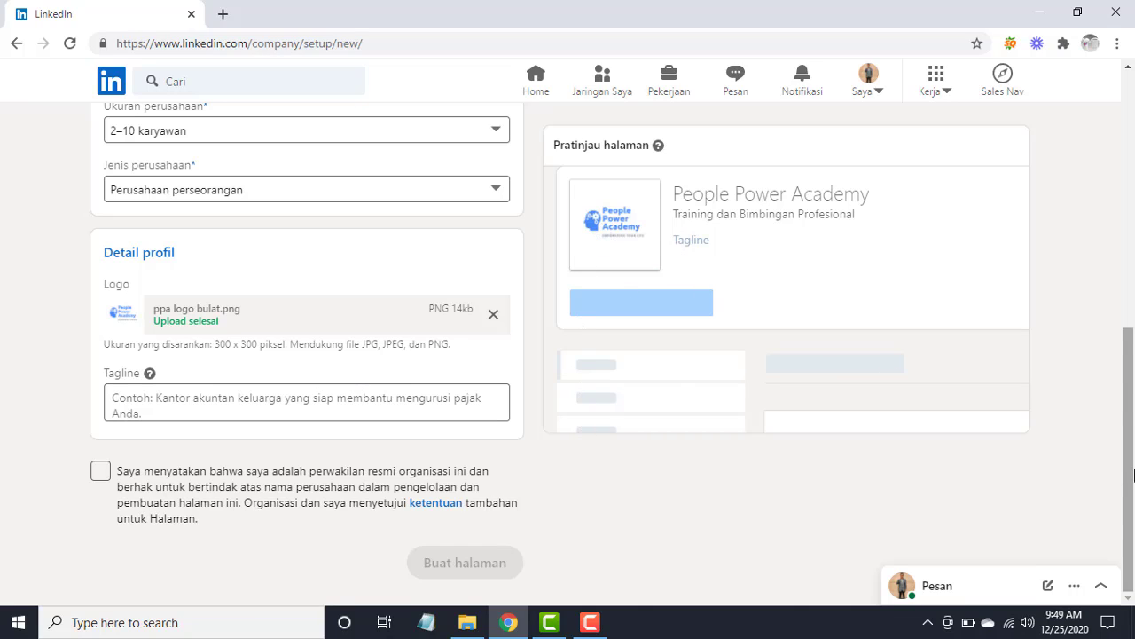
- Accept the declaration of being the organisation's official representative and enter the tagline "Shaping Your Mind"
left_click(100, 476)
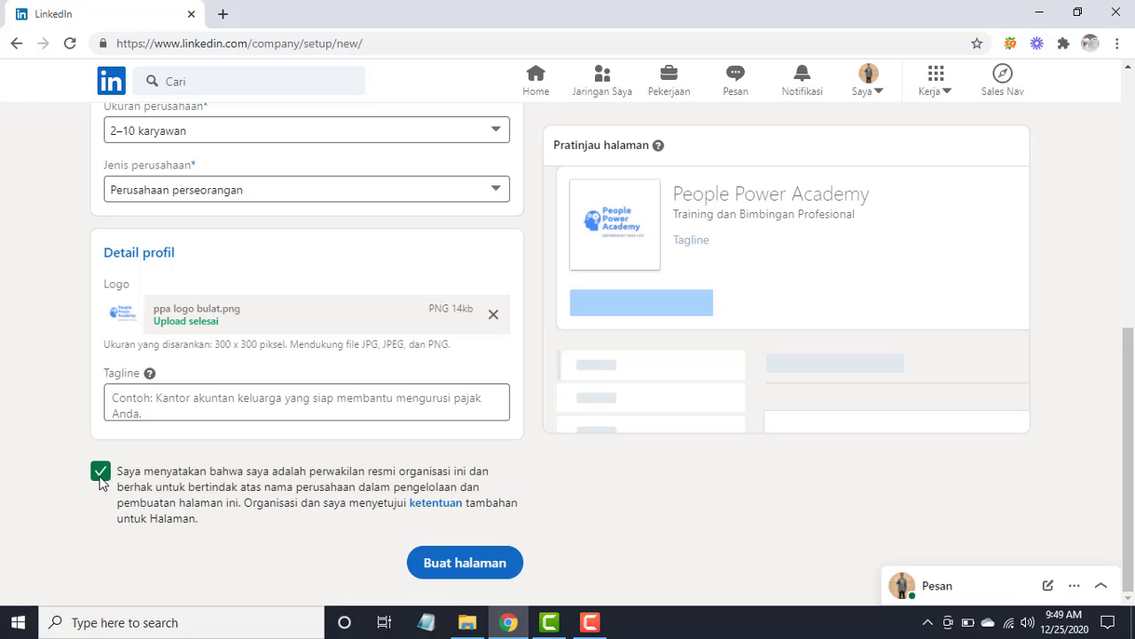
left_click(219, 390)
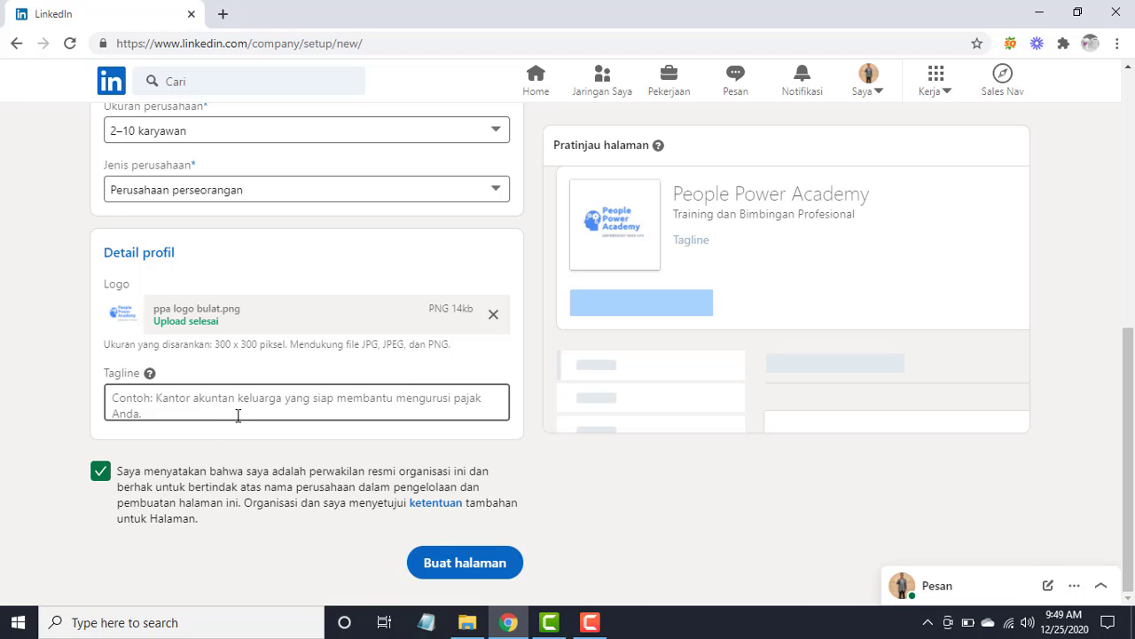
type("Shaping ")
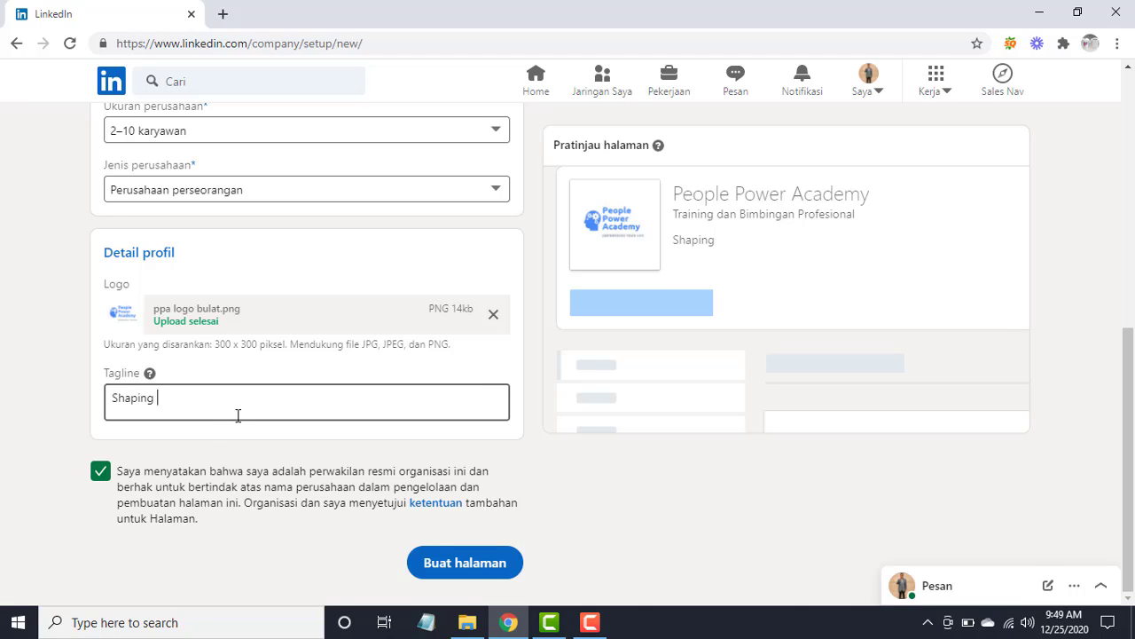
type("Your Mind")
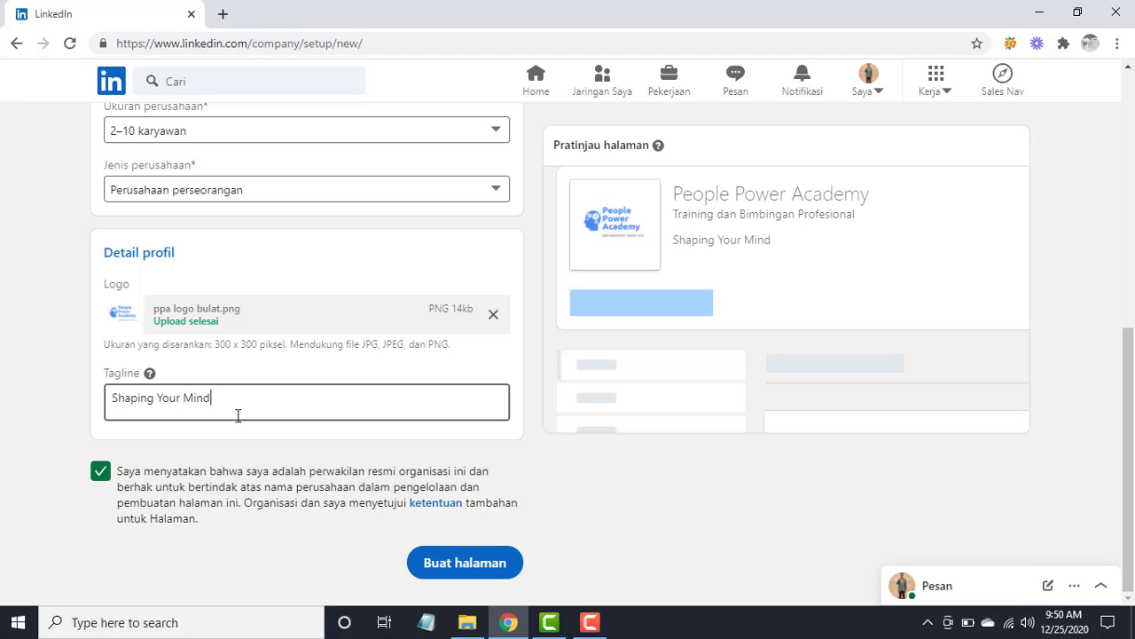
- Extend the tagline to read "Shaping Your Mindset | Education Platform"
type("set ")
type("H")
key("BackSpace")
key("BackSpace")
type("t")
key("BackSpace")
type("et For")
key("BackSpace")
key("BackSpace")
key("BackSpace")
type("Education P")
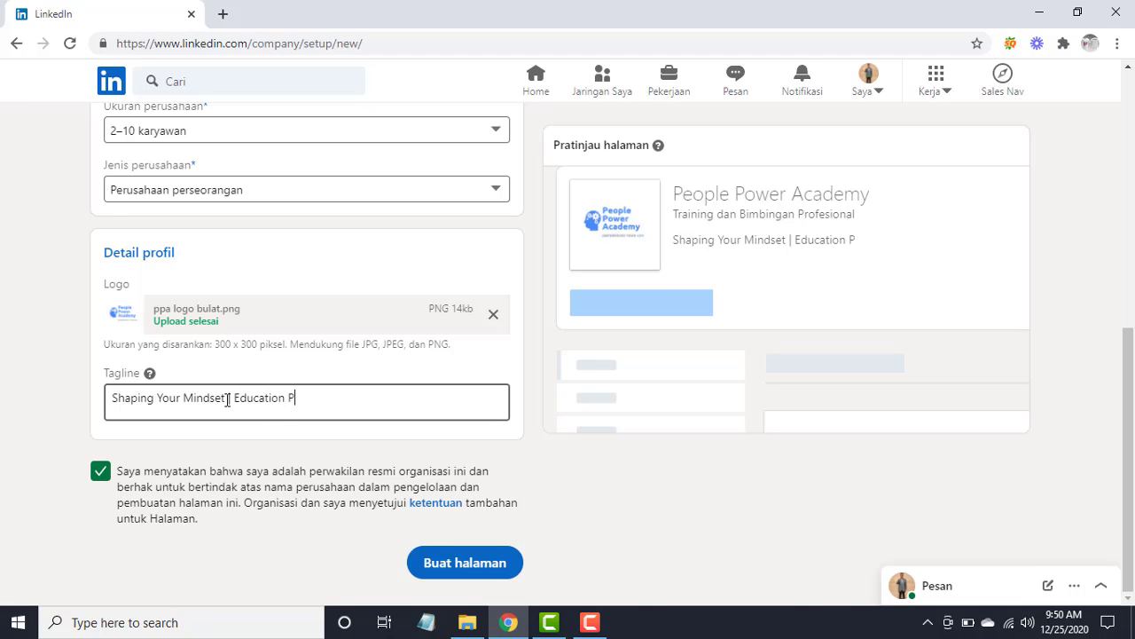
type("latform")
- Continue the tagline with "For Entrepreneur And Professionals"
type(" Foe")
key("BackSpace")
key("BackSpace")
key("BackSpace")
type("r")
key("BackSpace")
key("BackSpace")
type("or Ente")
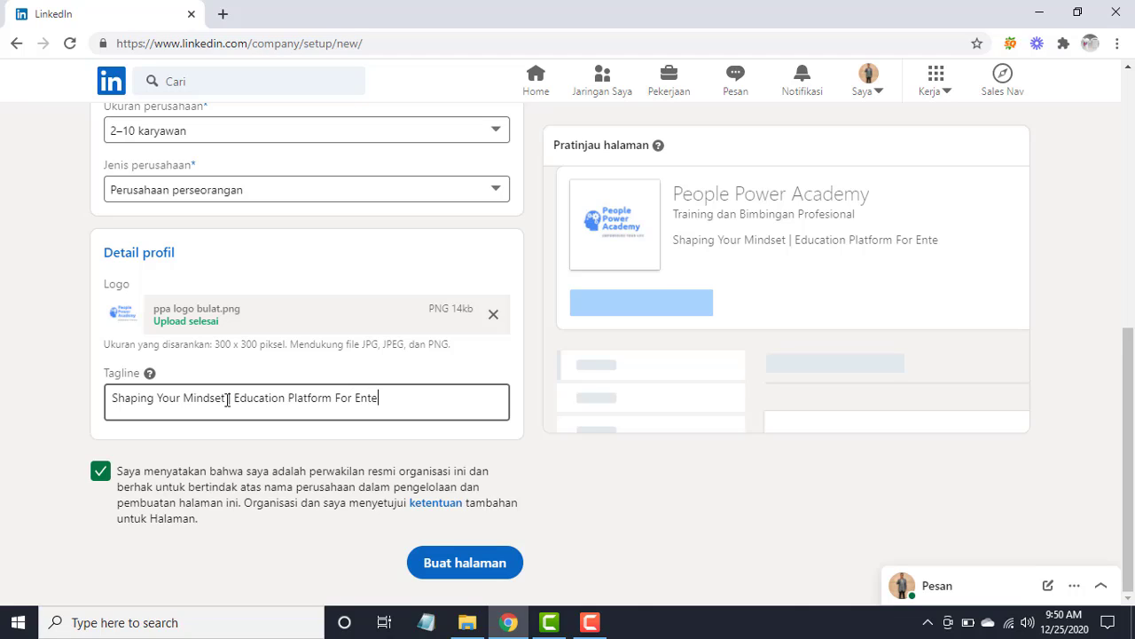
key("BackSpace")
type("reprener")
key("BackSpace")
type("ur And Pro")
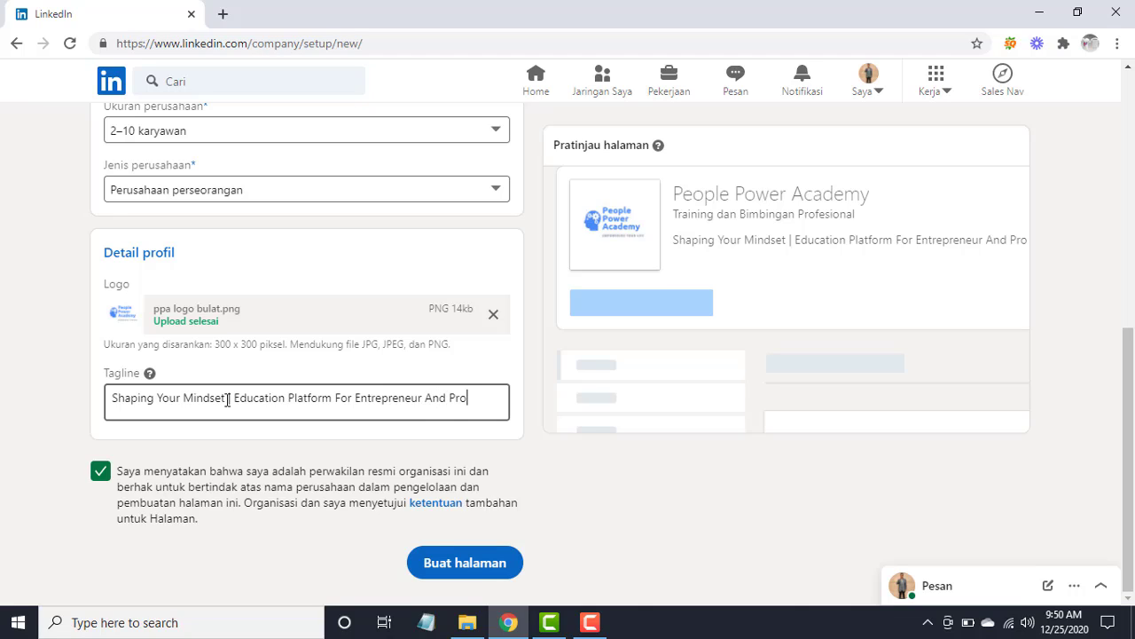
type("fessiona")
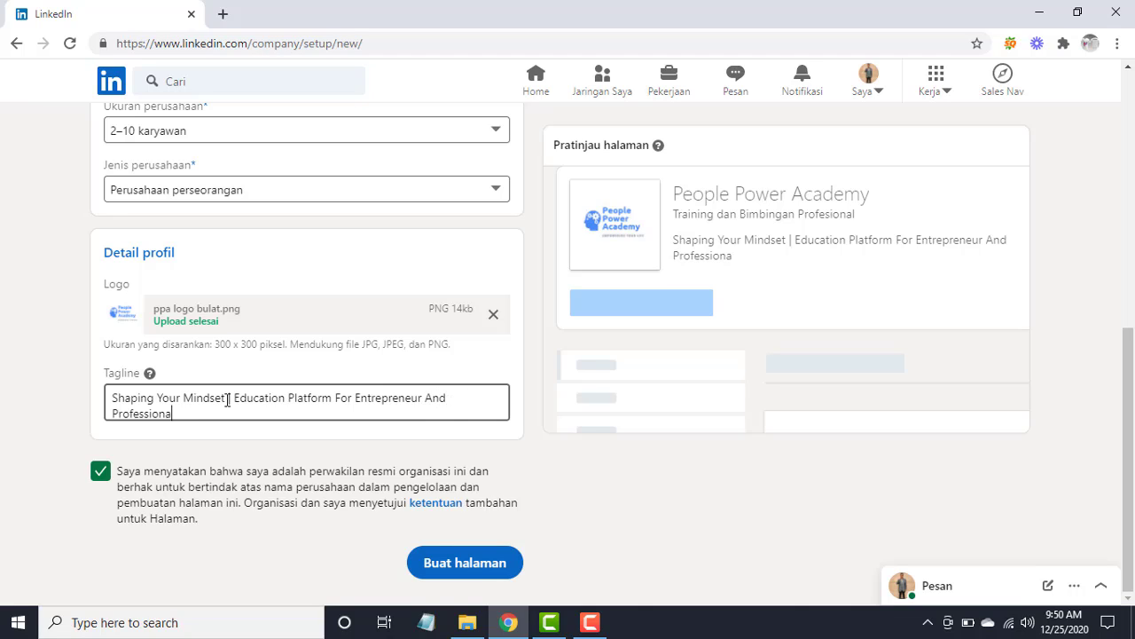
type("ls")
- Finish the tagline with "| Coaching And Consulting" and create the company page
type("_")
type("|")
type(" Coaching An")
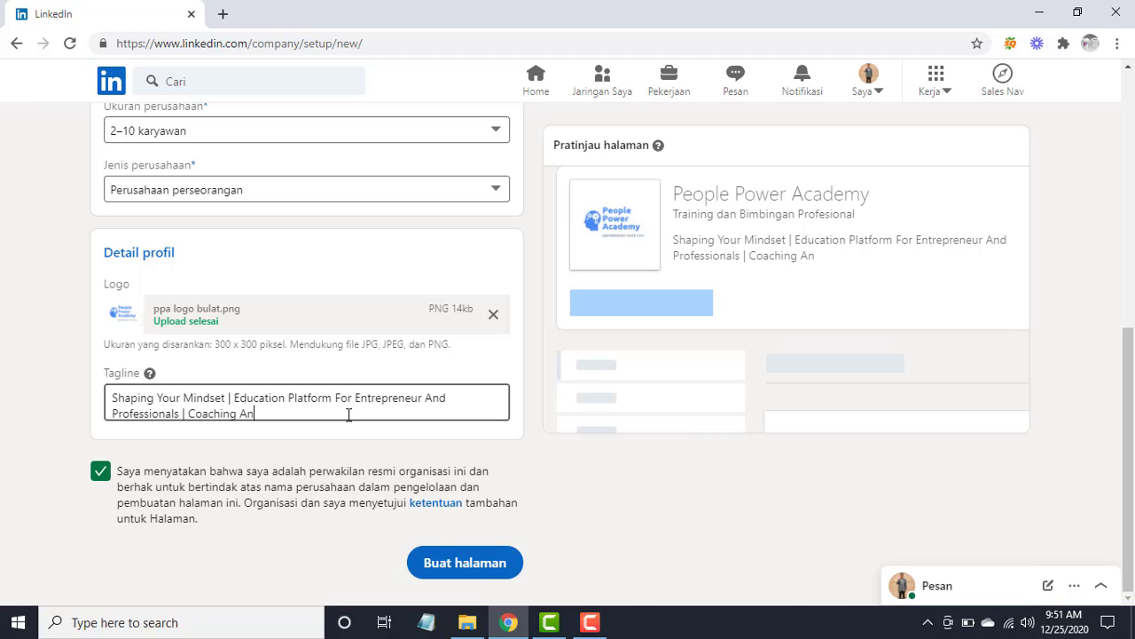
type("d Consulting")
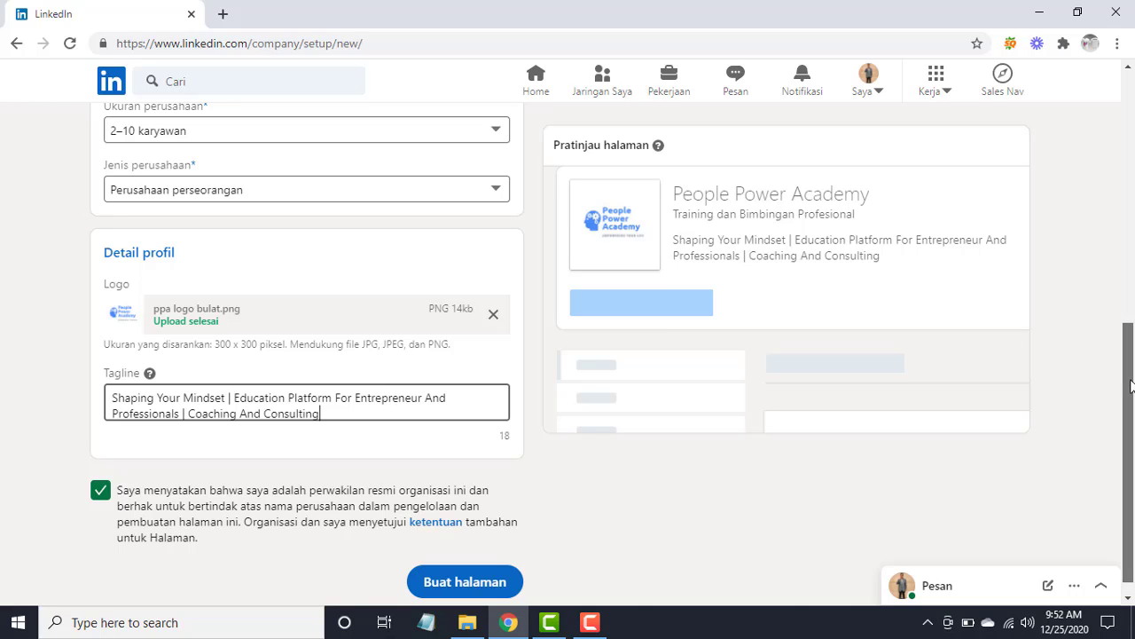
left_click_drag(1123, 314, 1130, 413)
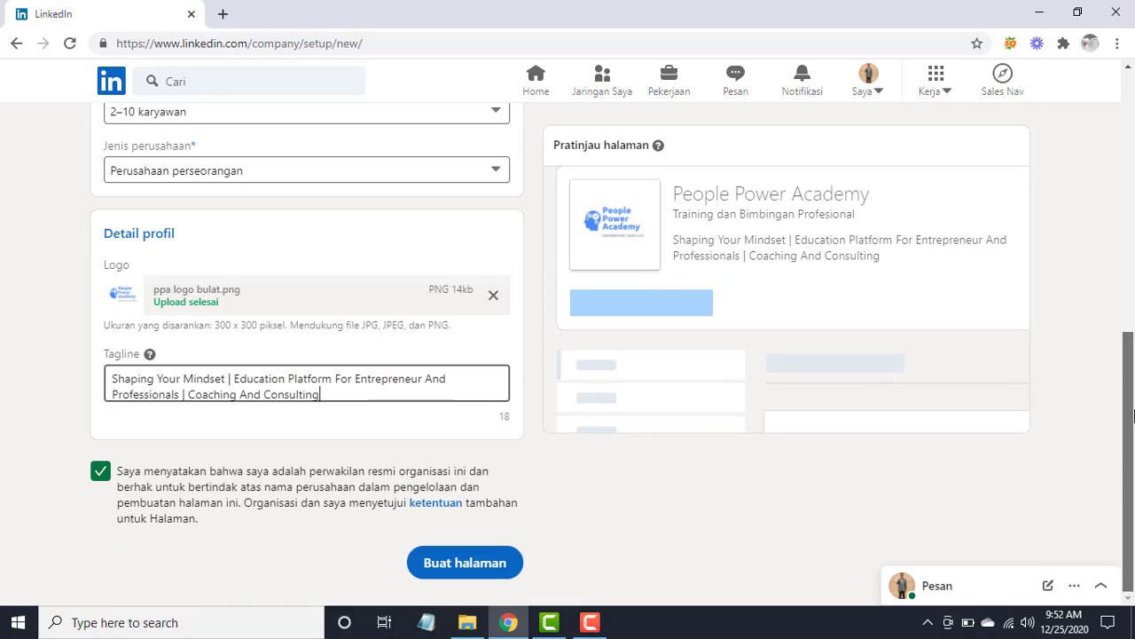
left_click(462, 568)
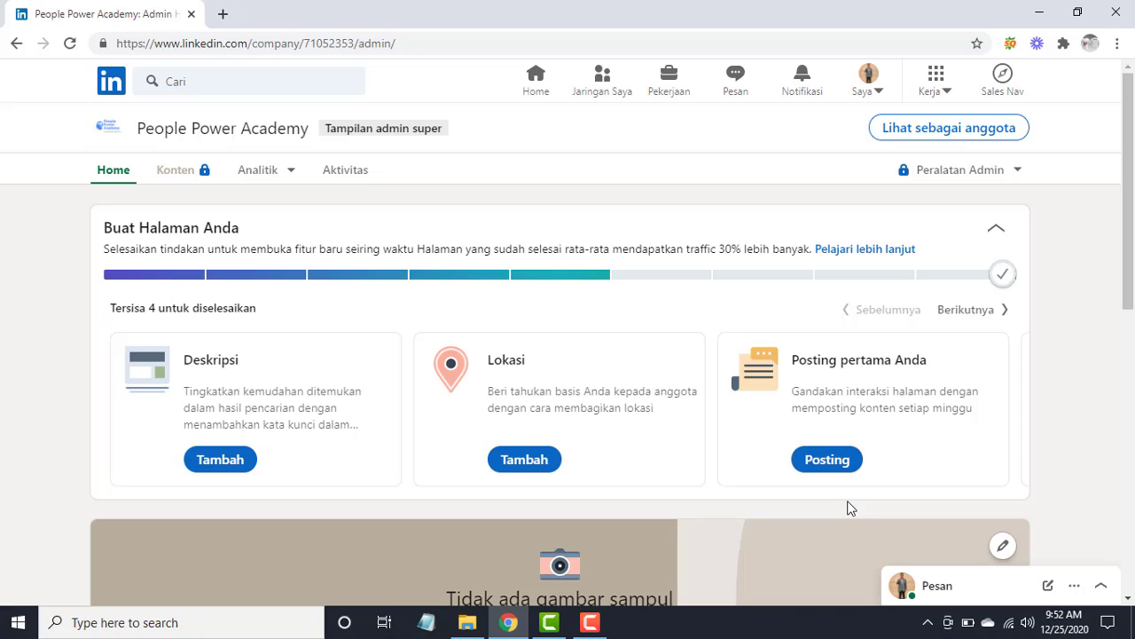
- Edit the new page's basic info, set the tagline to "Shaping Your Mindset", save it and close the editor
scroll(1130, 300, "down", 1)
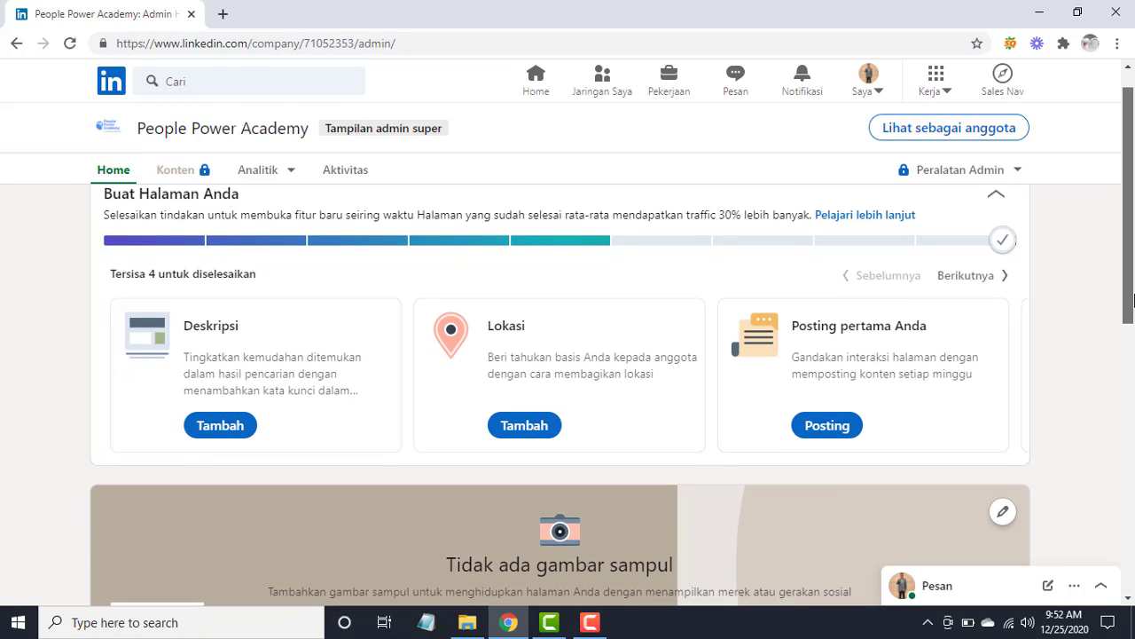
left_click_drag(1132, 304, 1116, 472)
left_click(410, 333)
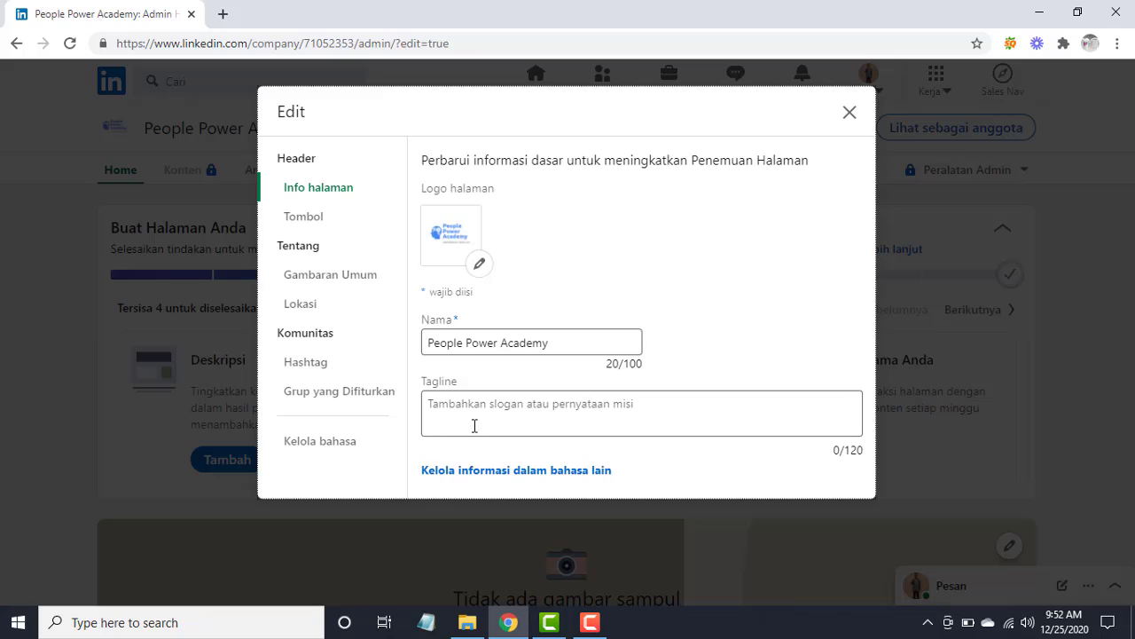
left_click(504, 409)
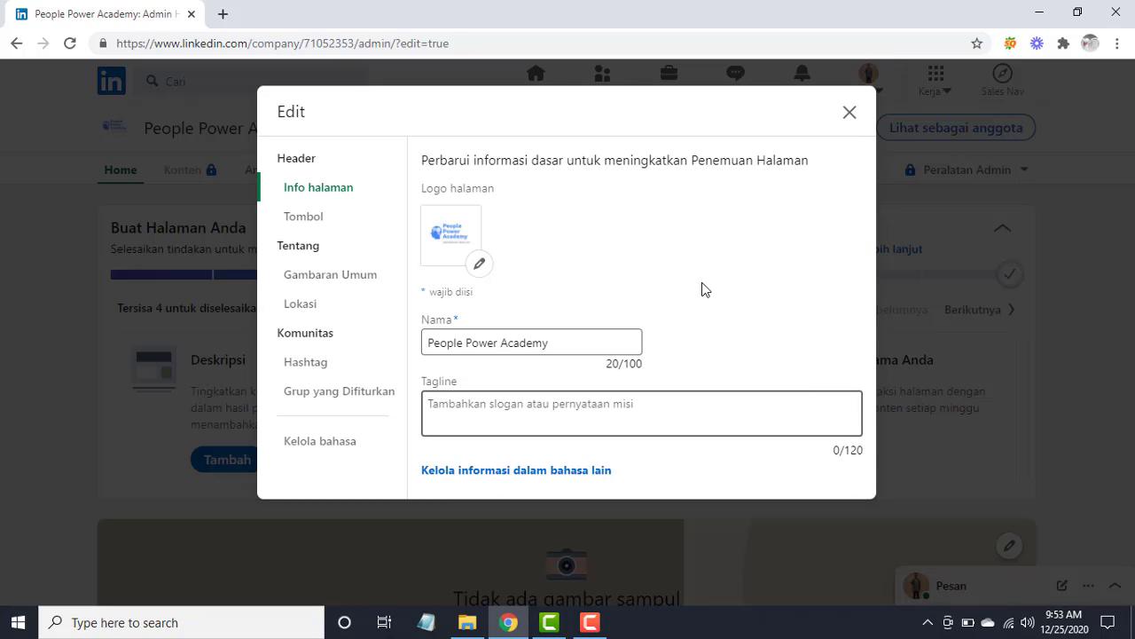
type("Shaping ")
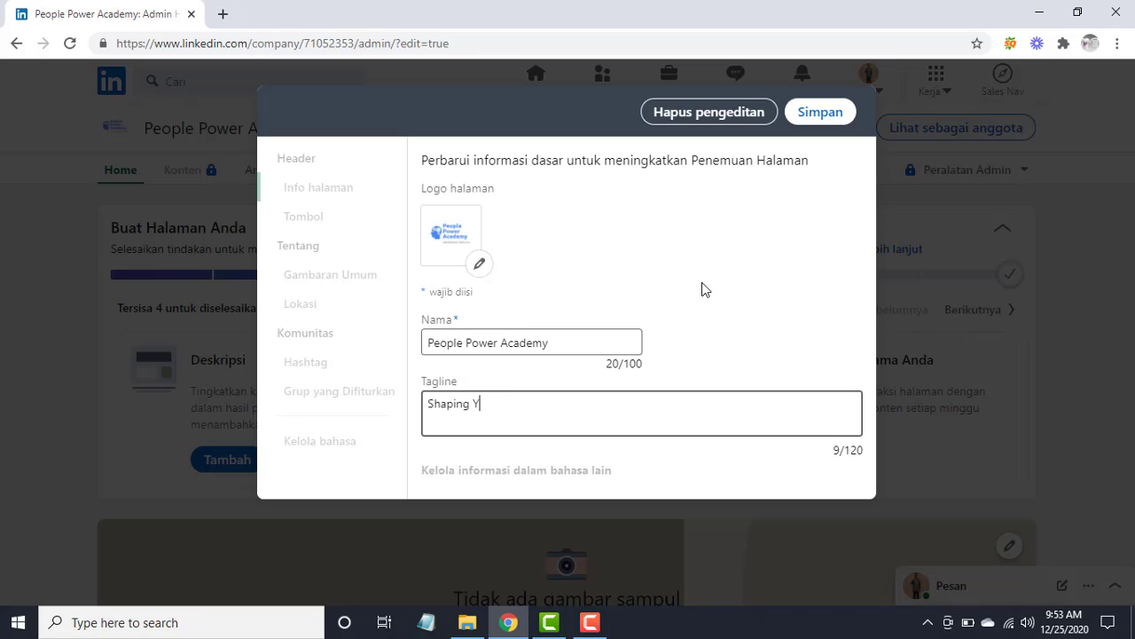
type("Your Mindset")
left_click(838, 110)
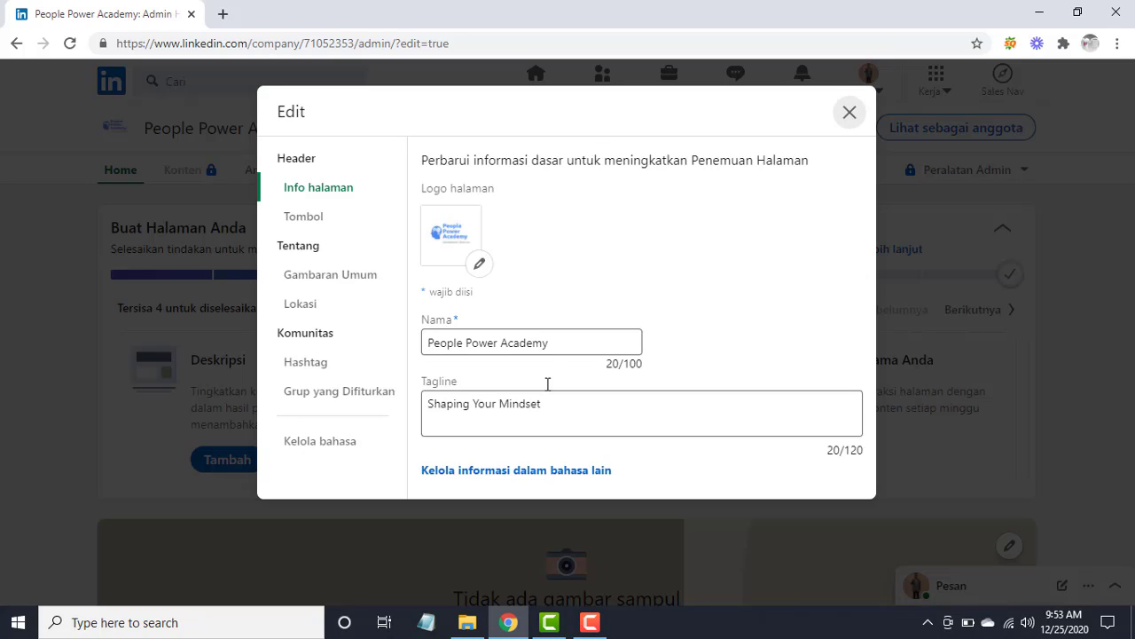
left_click(849, 115)
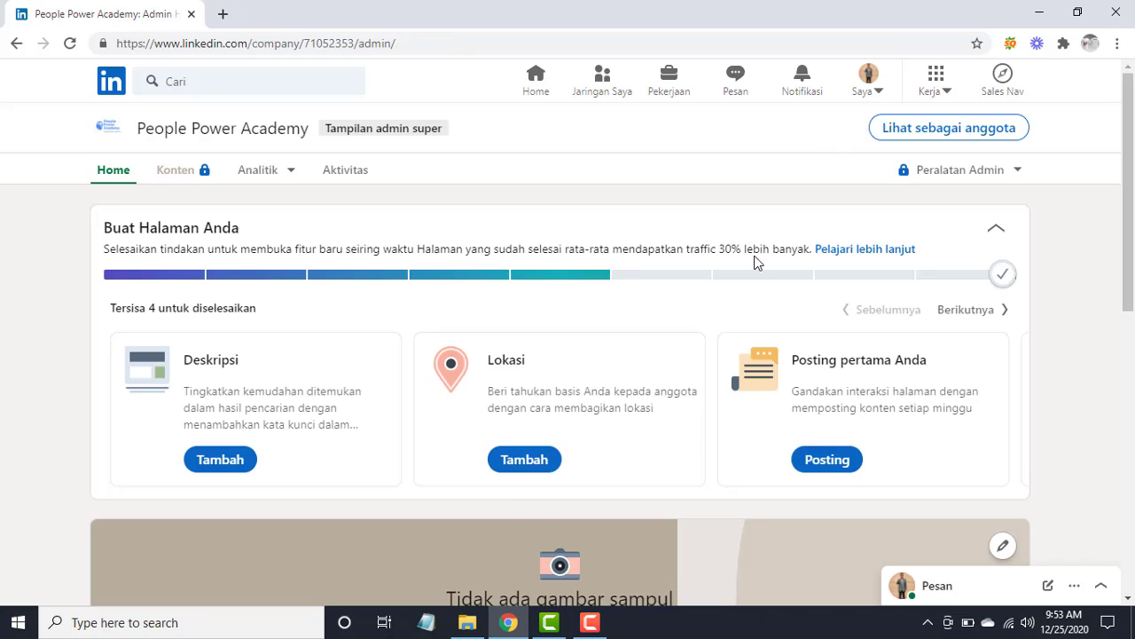
- Look over the page's admin home, including the header, analytics, updates and event and hashtag management sections
scroll(1127, 297, "down", 3)
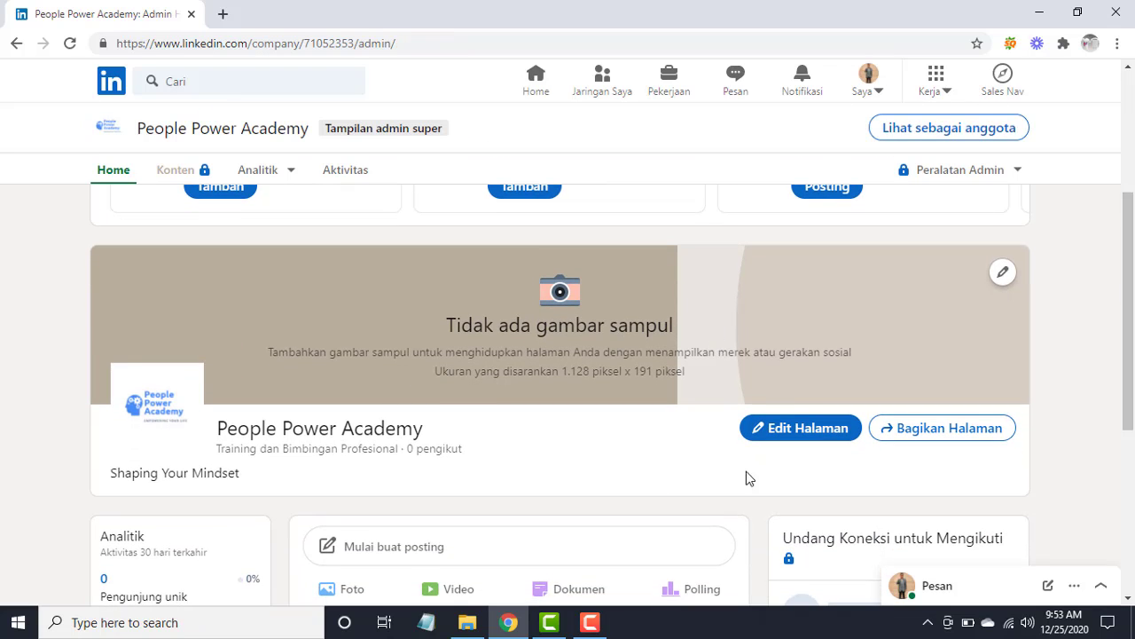
scroll(1123, 489, "down", 4)
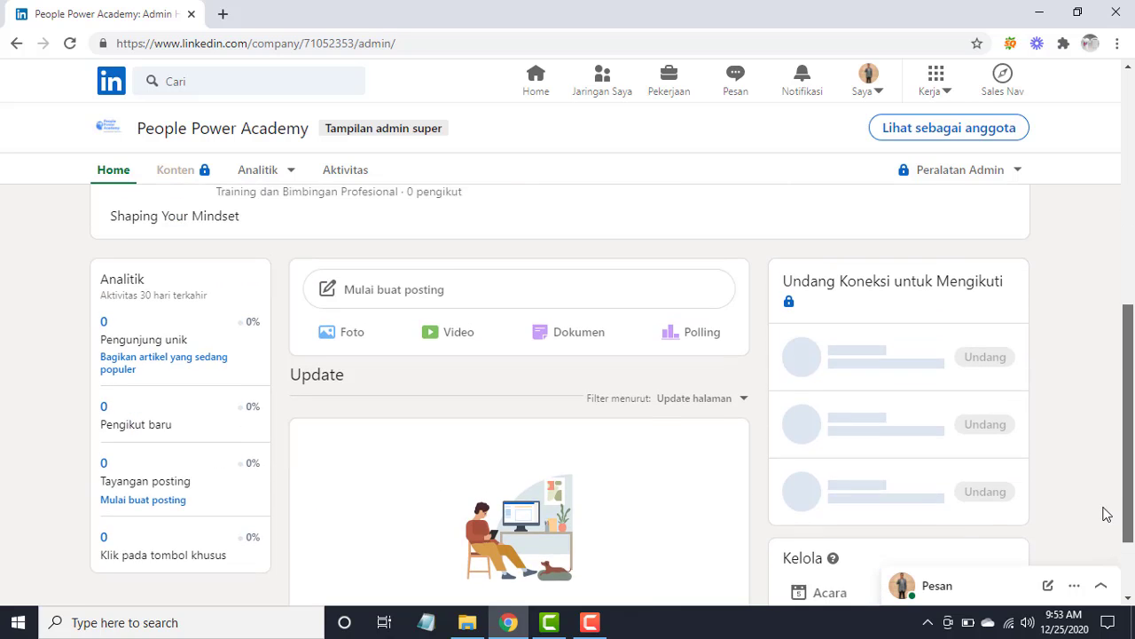
scroll(1108, 515, "up", 3)
left_click_drag(1116, 433, 1119, 425)
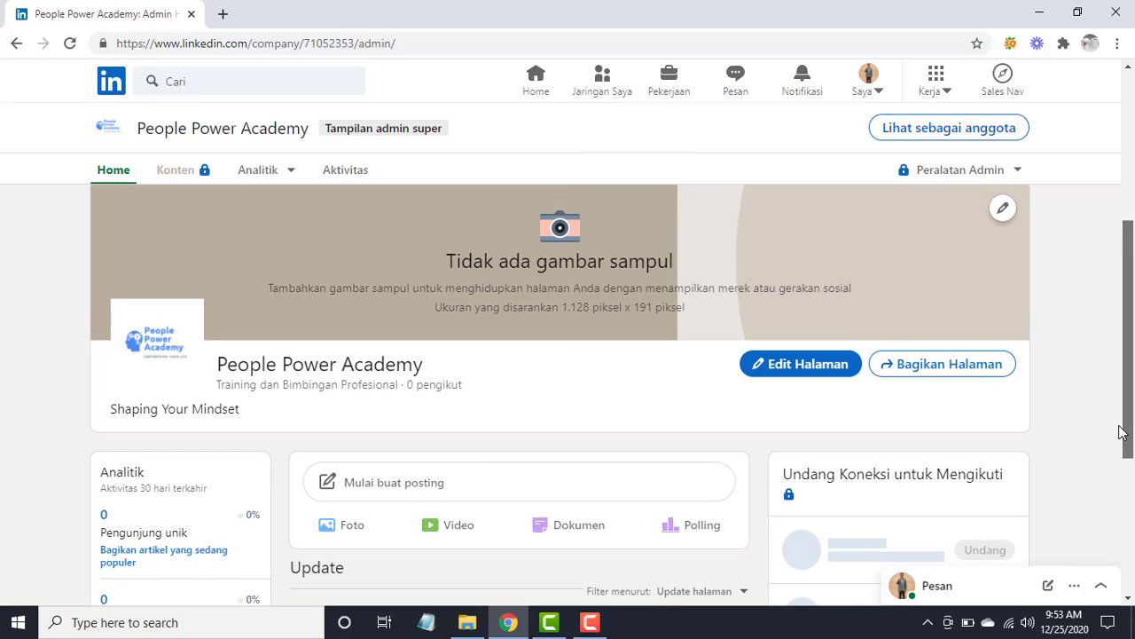
left_click_drag(1120, 432, 1134, 565)
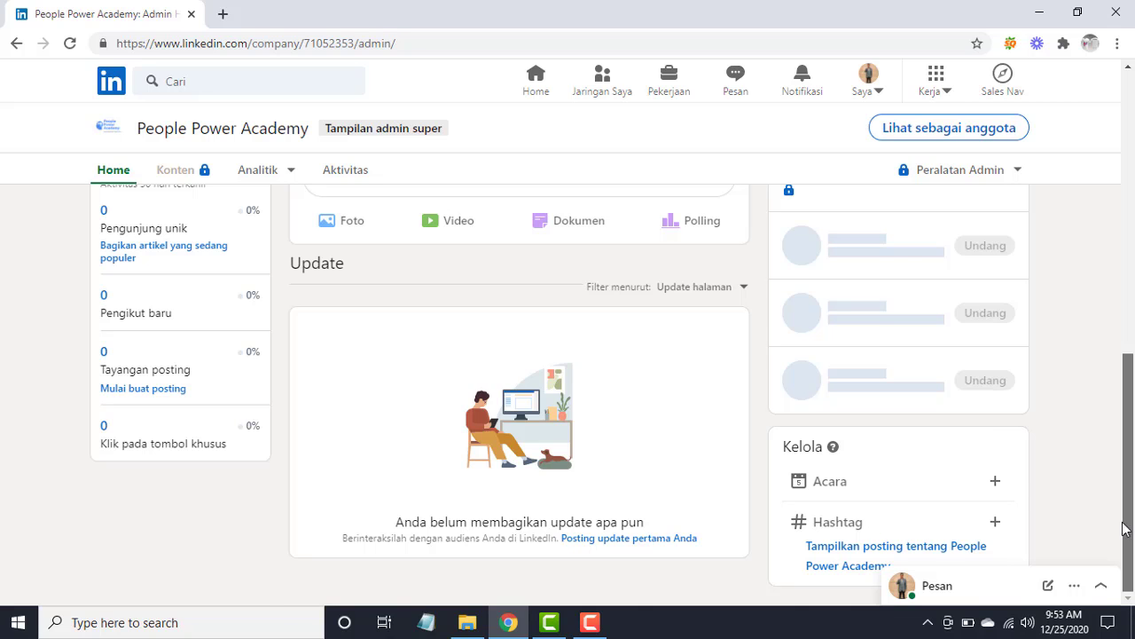
scroll(1123, 503, "up", 2)
left_click_drag(1122, 503, 1131, 470)
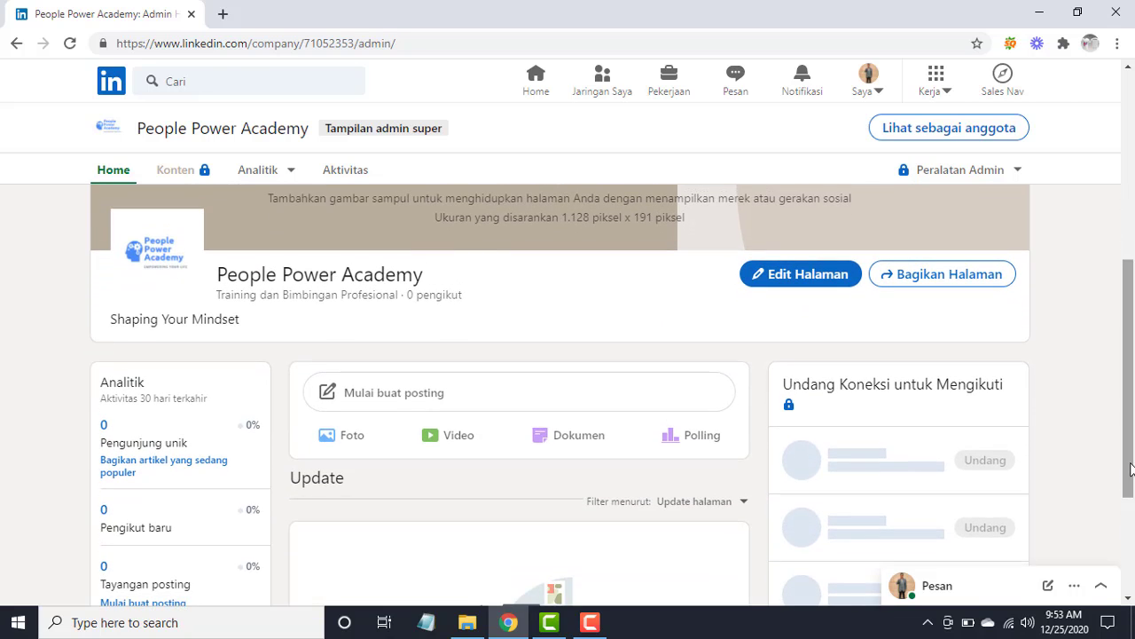
- Start a new page post with the first line "Ini adalah official page untuk People Power Academy"
left_click(502, 395)
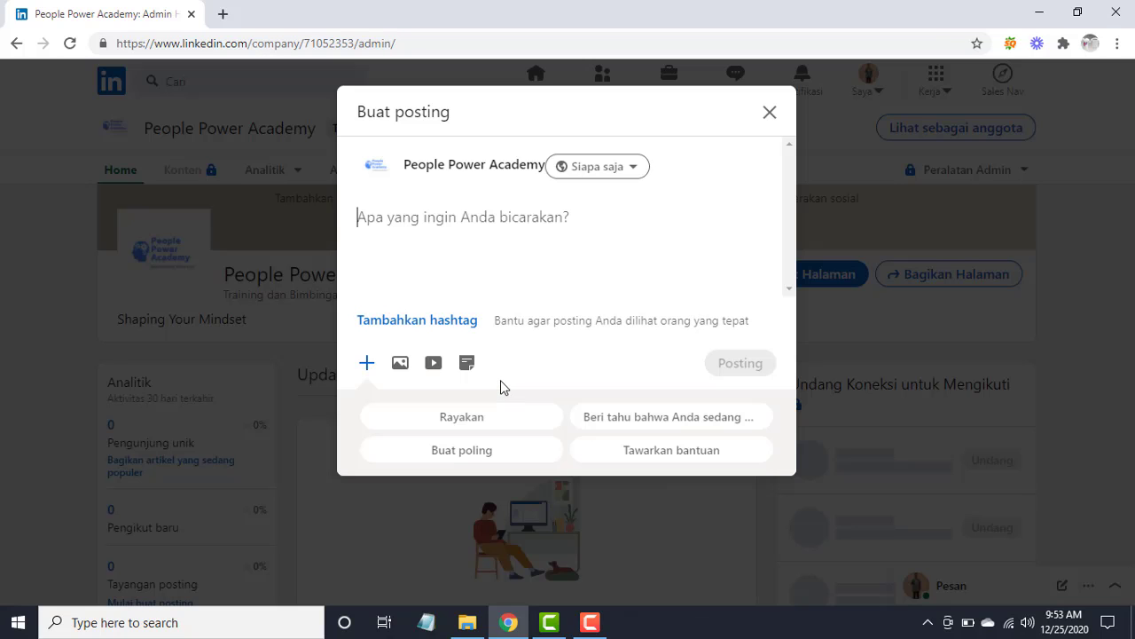
type("Ini ad")
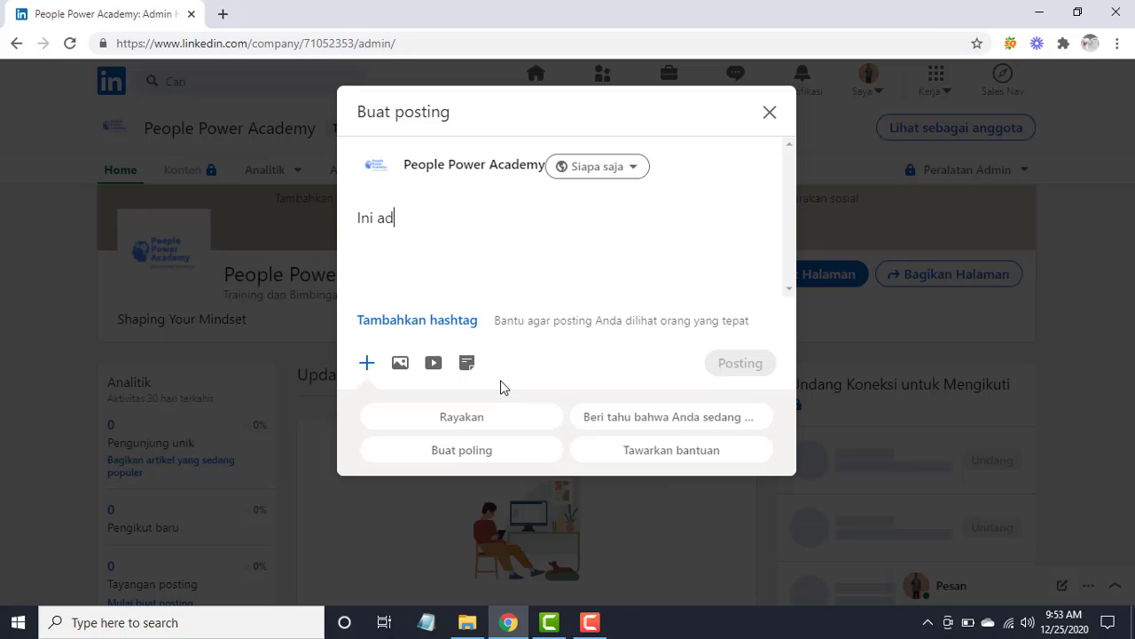
type("alah offivia")
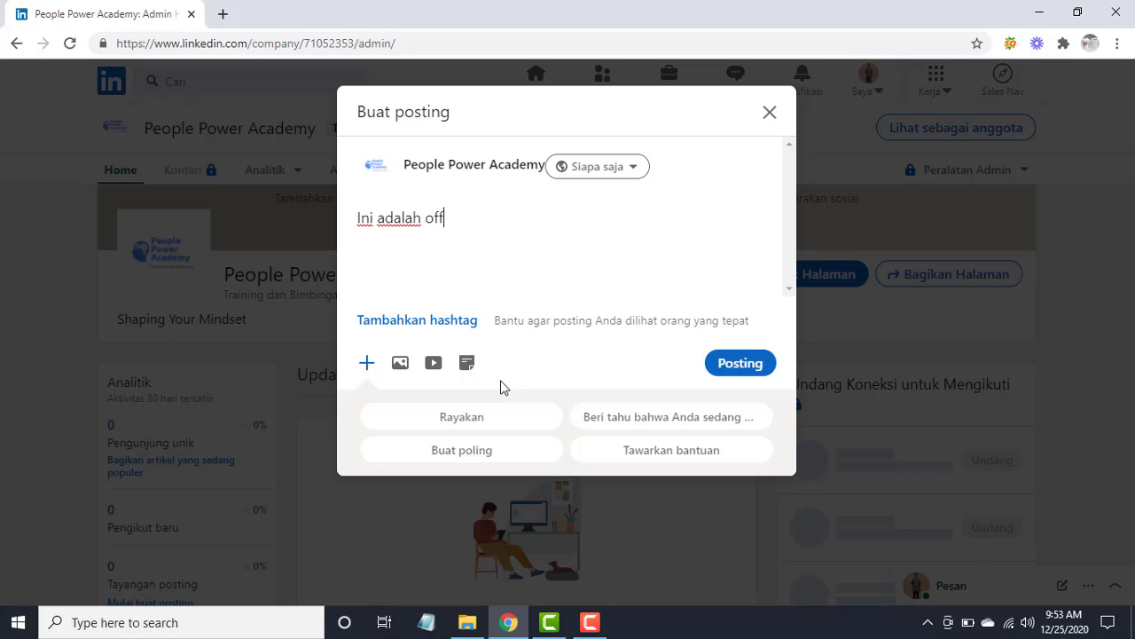
key("BackSpace")
key("BackSpace")
type("cial page untuk P")
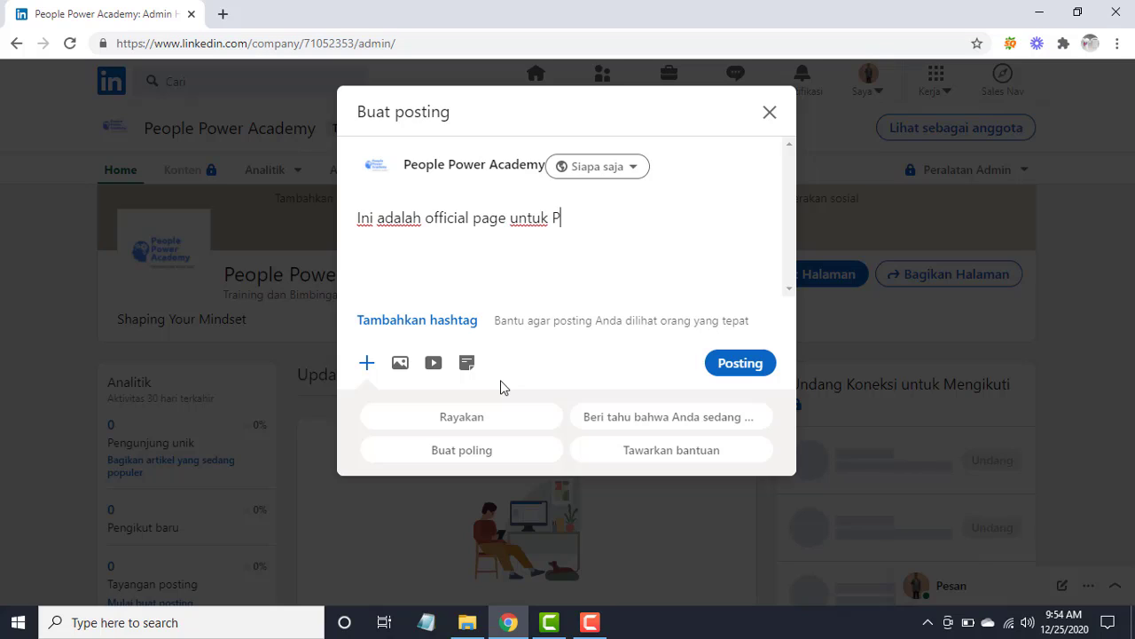
type("eople Power Academy")
key("Return")
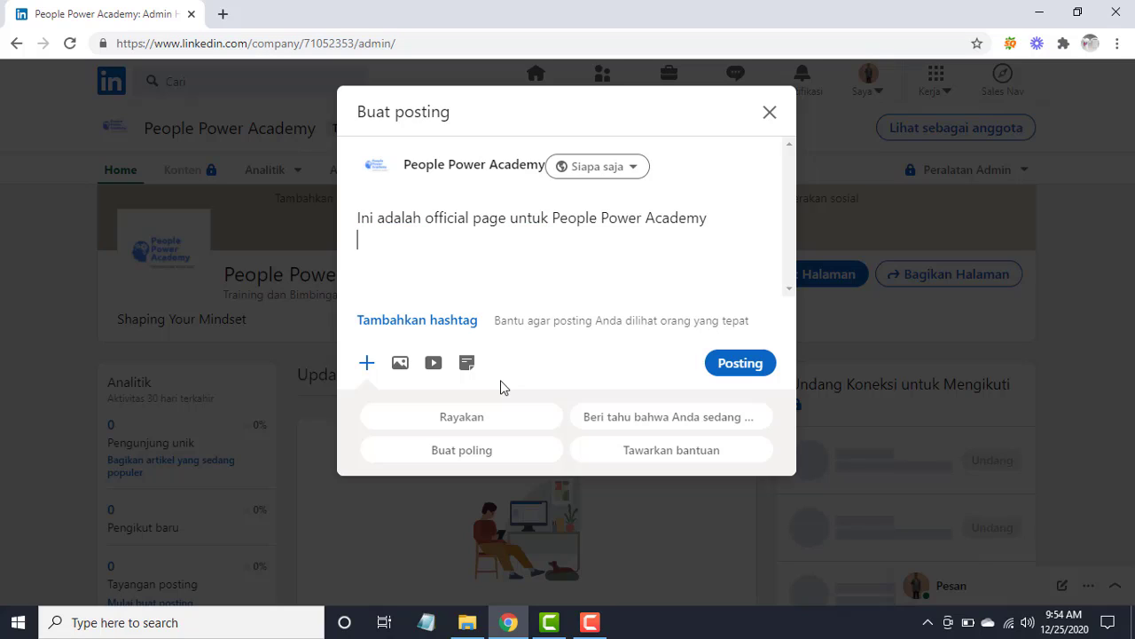
type("Selamat")
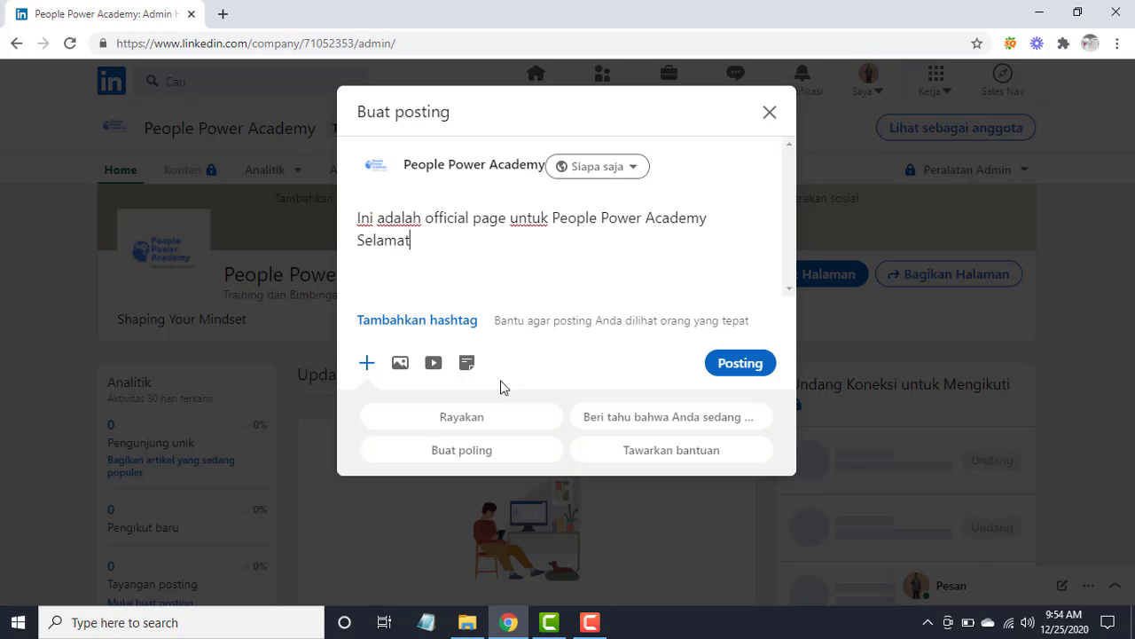
key("BackSpace")
key("BackSpace")
key("BackSpace")
key("BackSpace")
type("amat")
key("BackSpace")
key("BackSpace")
key("BackSpace")
key("BackSpace")
key("BackSpace")
key("BackSpace")
- Write "Salam sukses berkah melimpah" as the post's second line and leave a blank line below it
type("Salam sukses berkah melimpah")
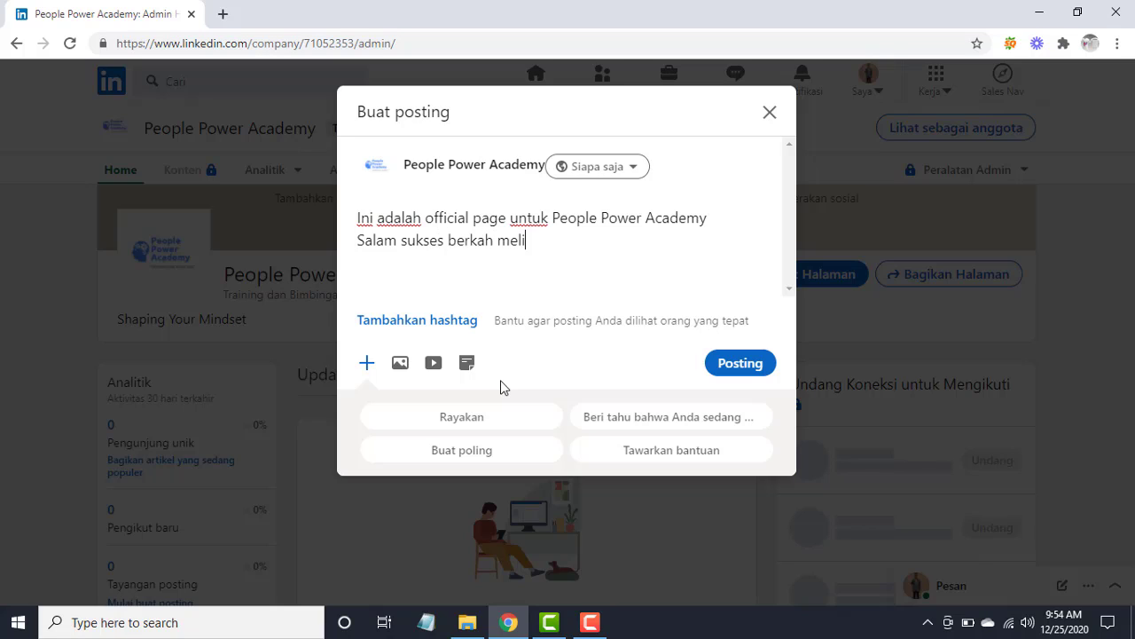
key("Return")
key("Return")
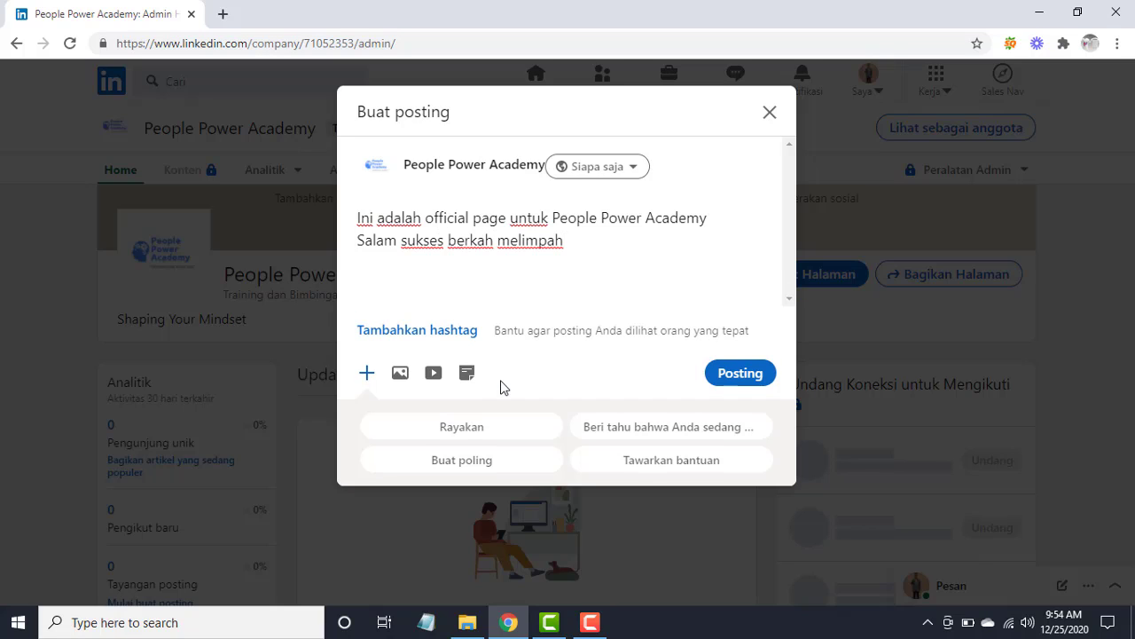
- Add the hashtags #peoplepoweracademy #bisnis #coaching #konsultasi at the end of the post
left_click(452, 333)
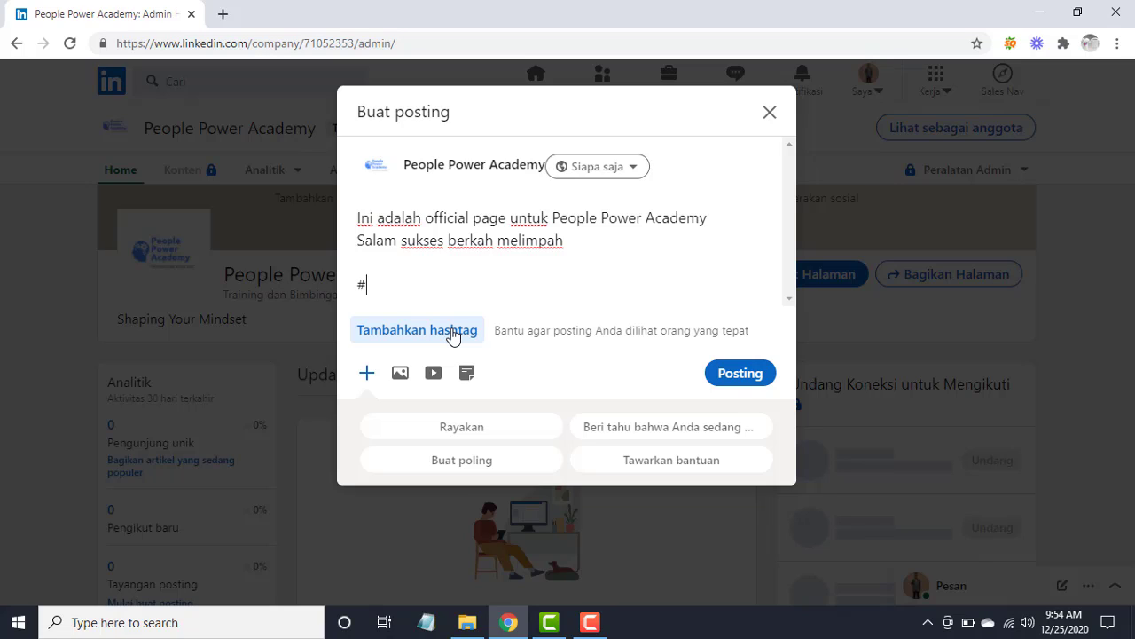
type("peoplepowe")
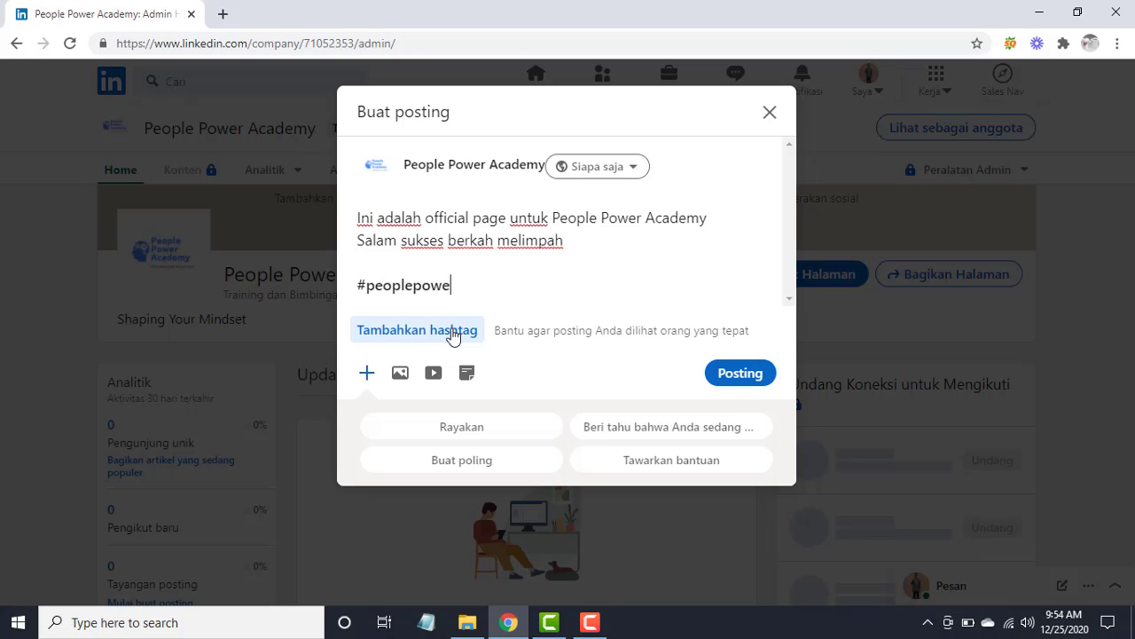
type("racademy #bisnis ")
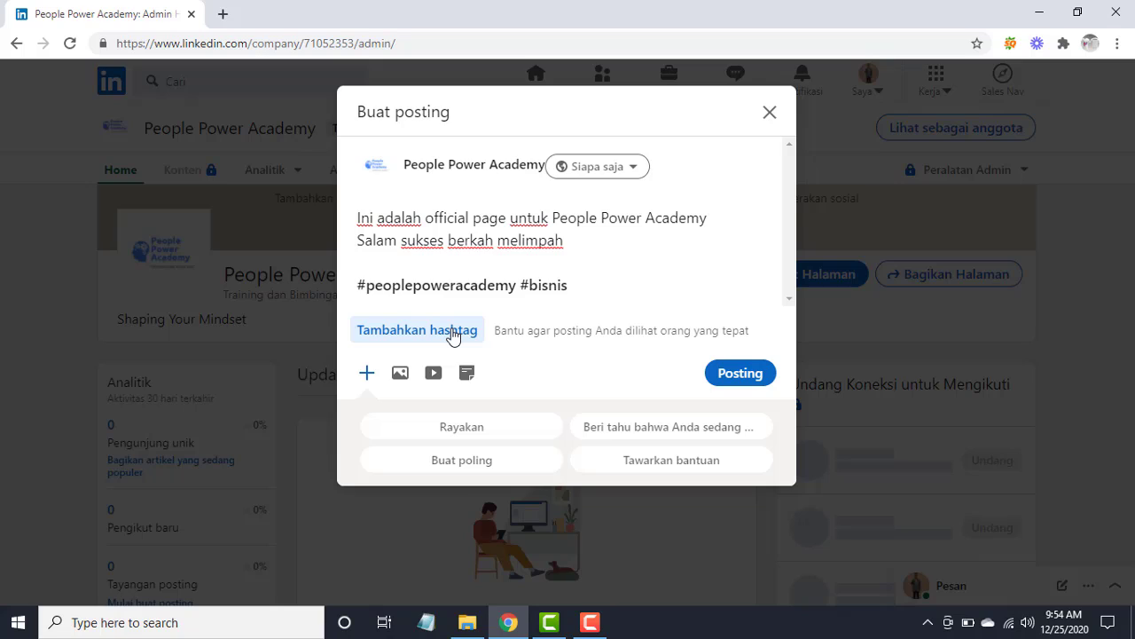
type("#coaching #konsultasi")
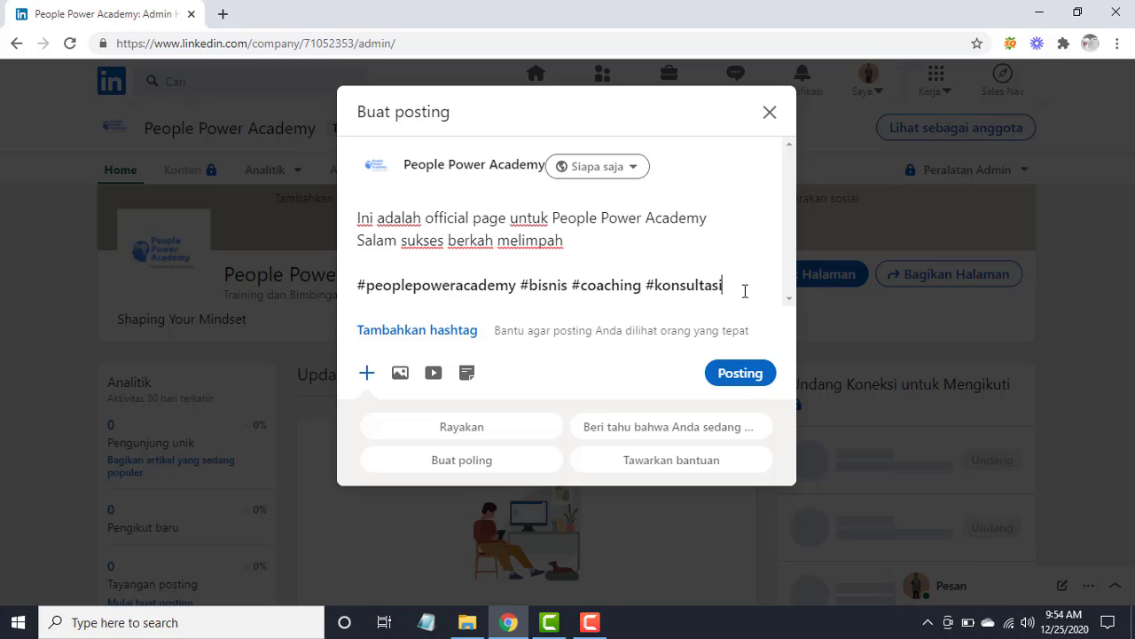
left_click_drag(735, 285, 357, 299)
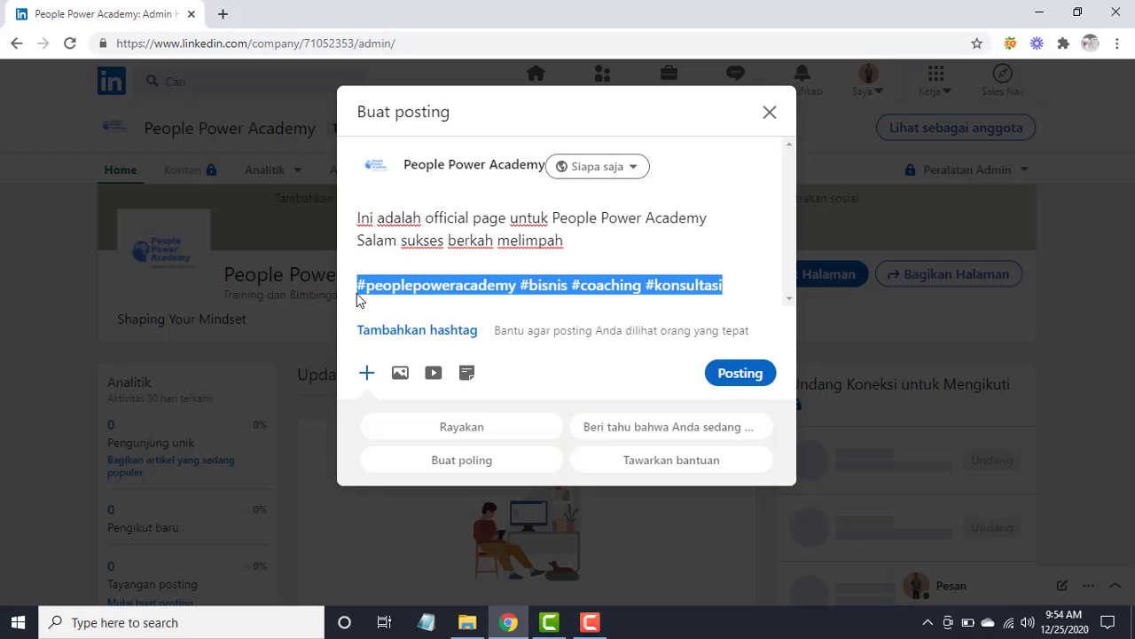
left_click(586, 277)
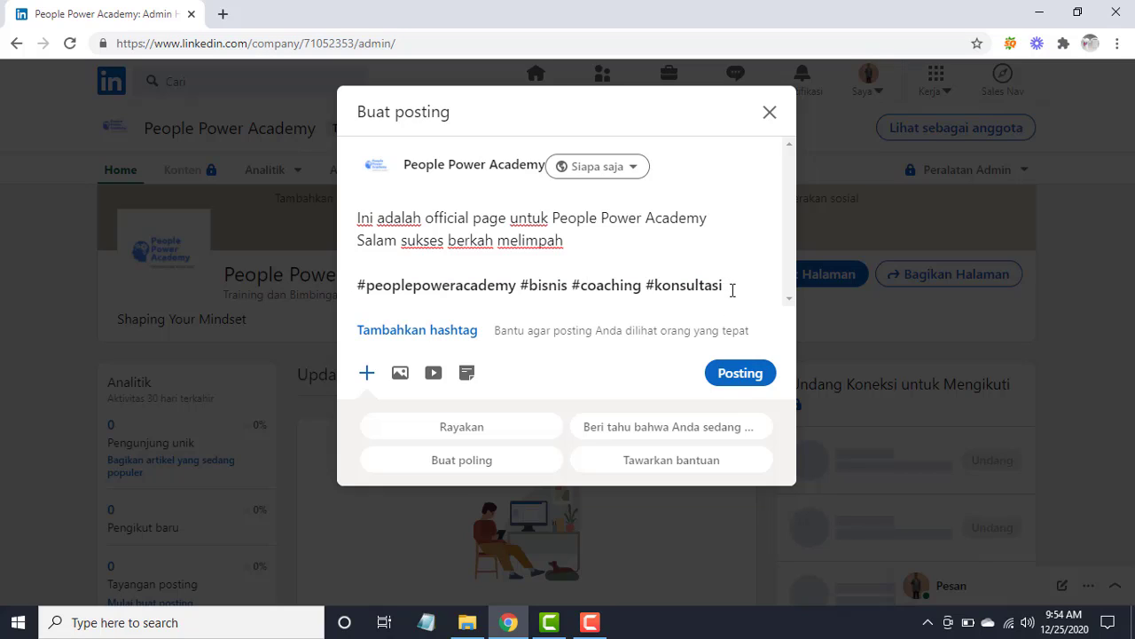
- Append the hashtags #training #sdm #komunikasi #marketing to the post and publish it
left_click(735, 289)
type("#training")
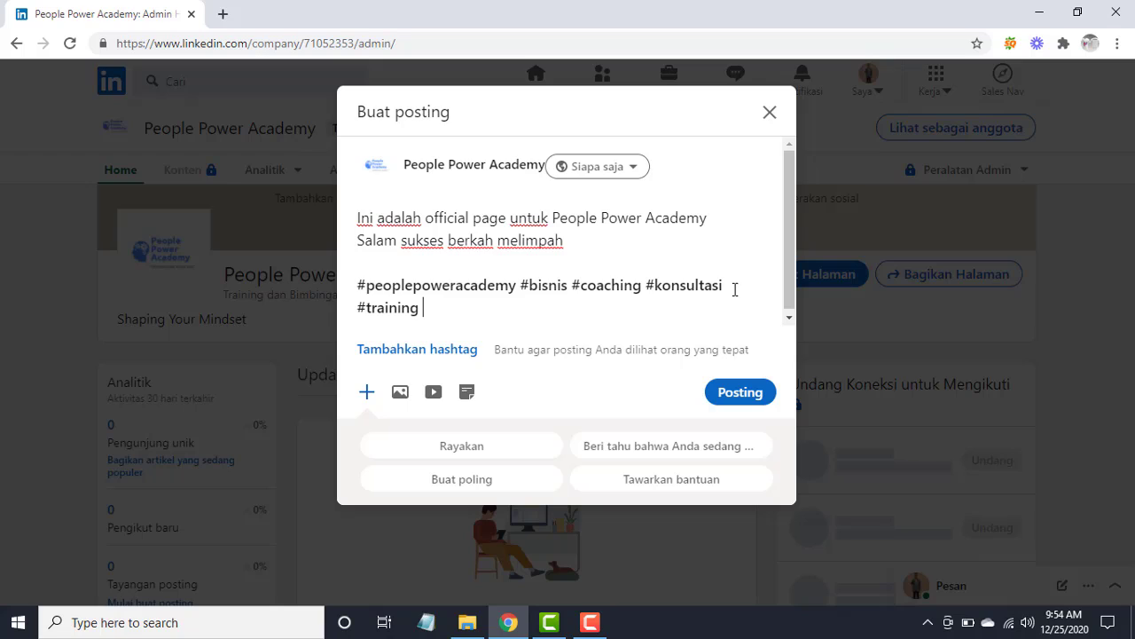
type("#sdm #komunikasi")
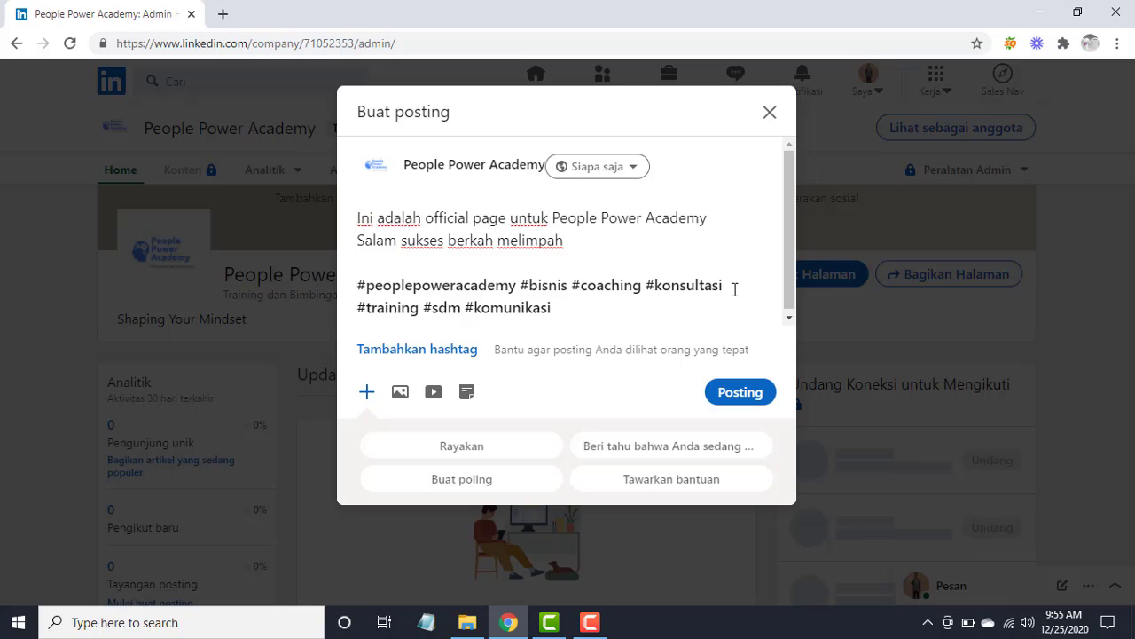
type("#marketing")
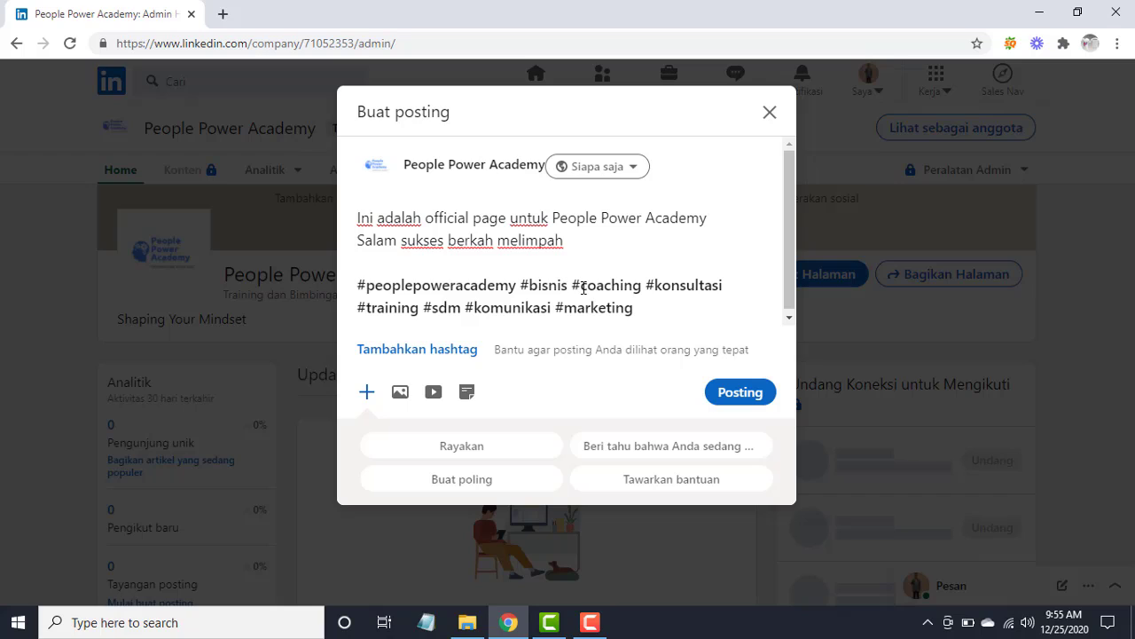
left_click(745, 401)
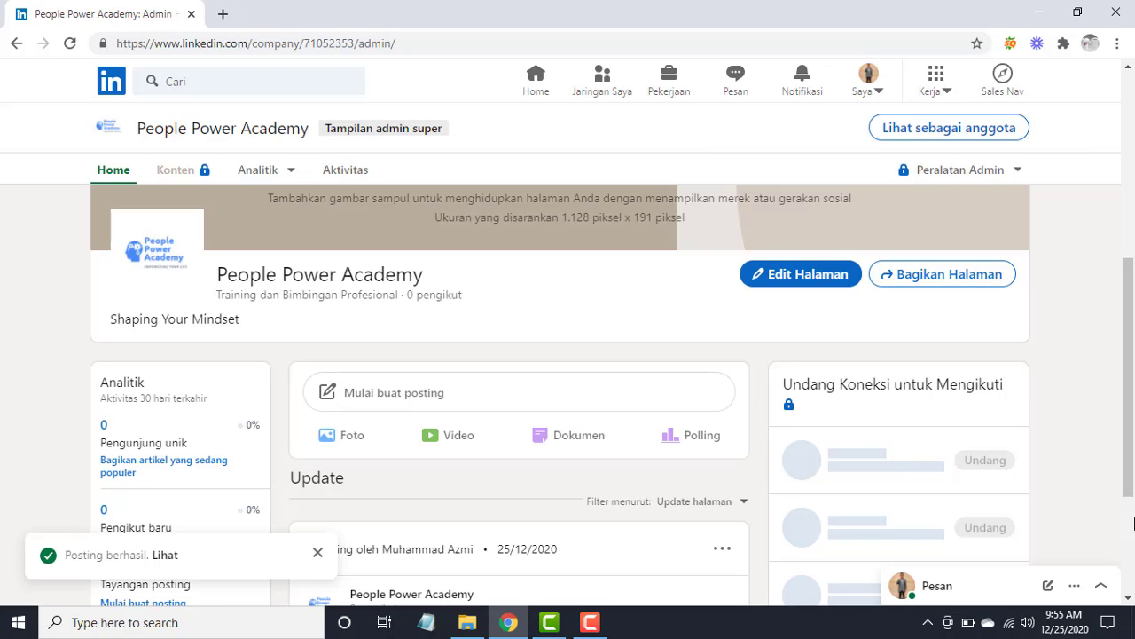
- Review the published post in the page's updates section
scroll(1127, 532, "down", 3)
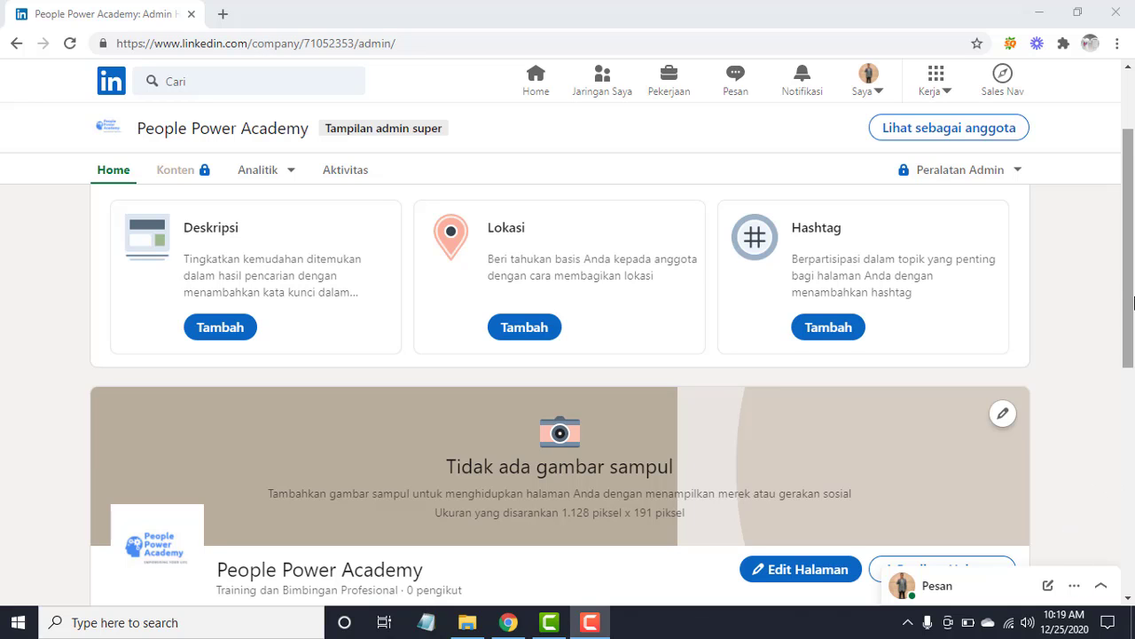
left_click_drag(1134, 313, 1127, 367)
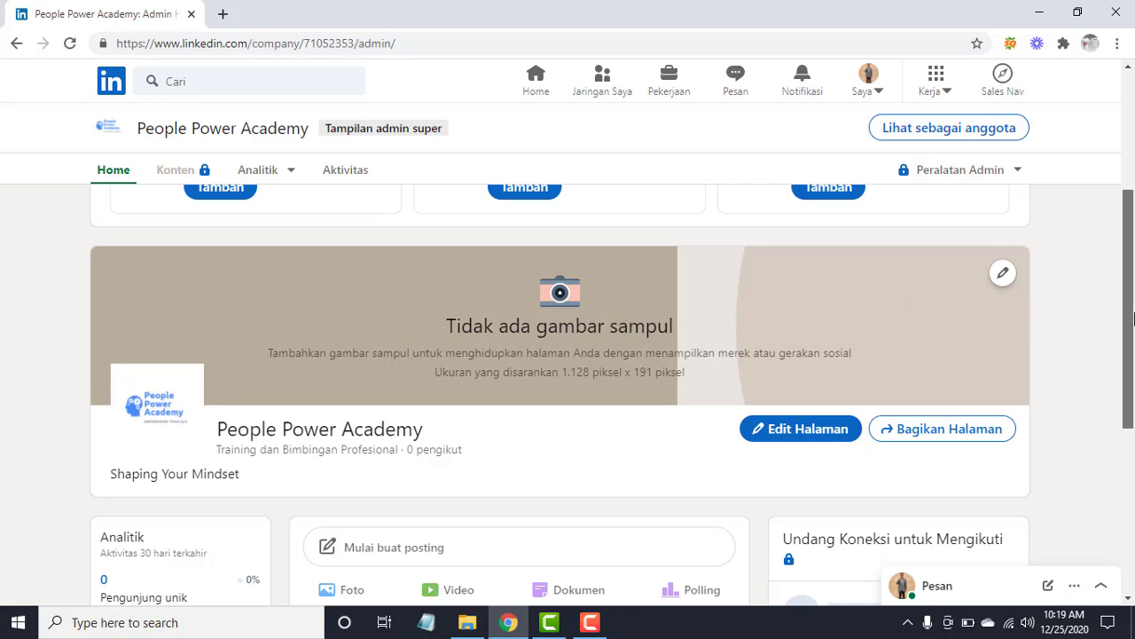
left_click_drag(1134, 317, 1134, 527)
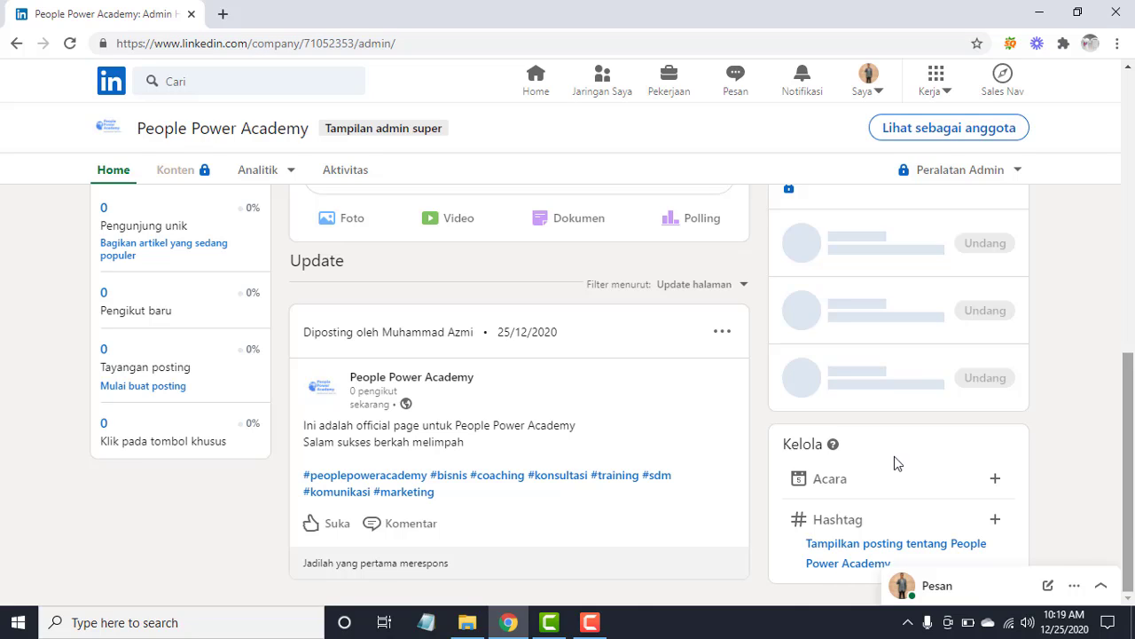